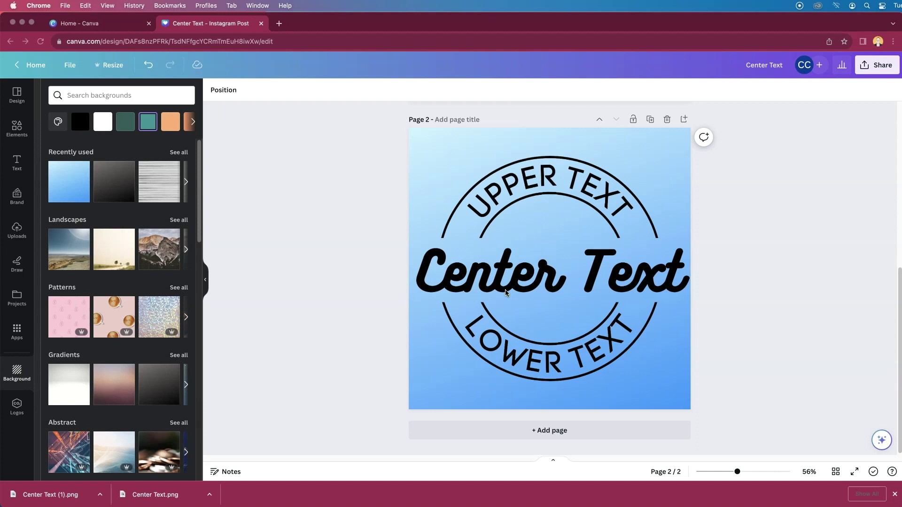
- Start a new blank 1080 × 1080 px Instagram Post design from the Canva home page
left_click(445, 233)
left_click(441, 202)
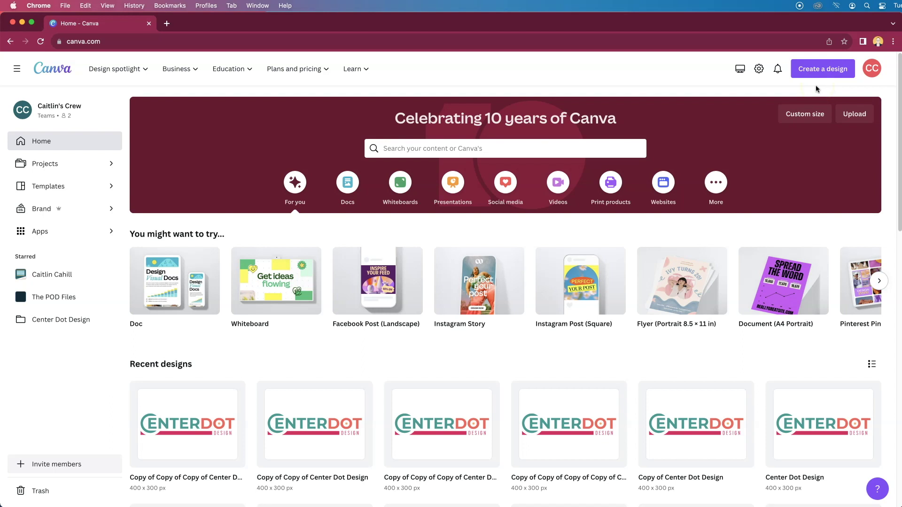
left_click(819, 76)
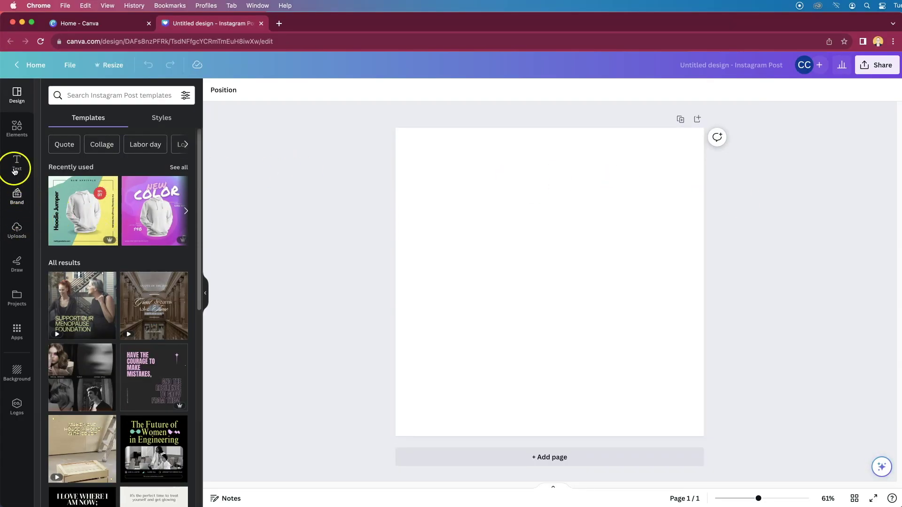
- Search Elements for 'half circle line' and filter the results to Free items
left_click(19, 126)
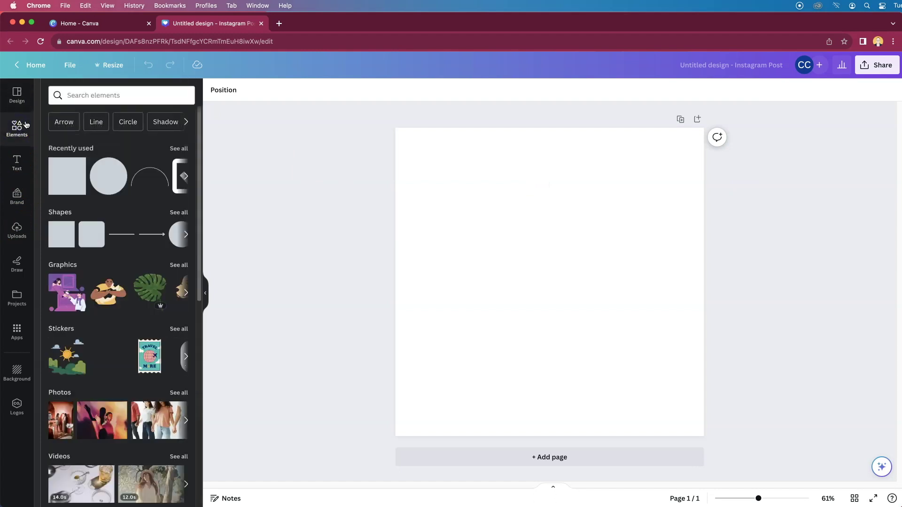
left_click(75, 95)
type("half")
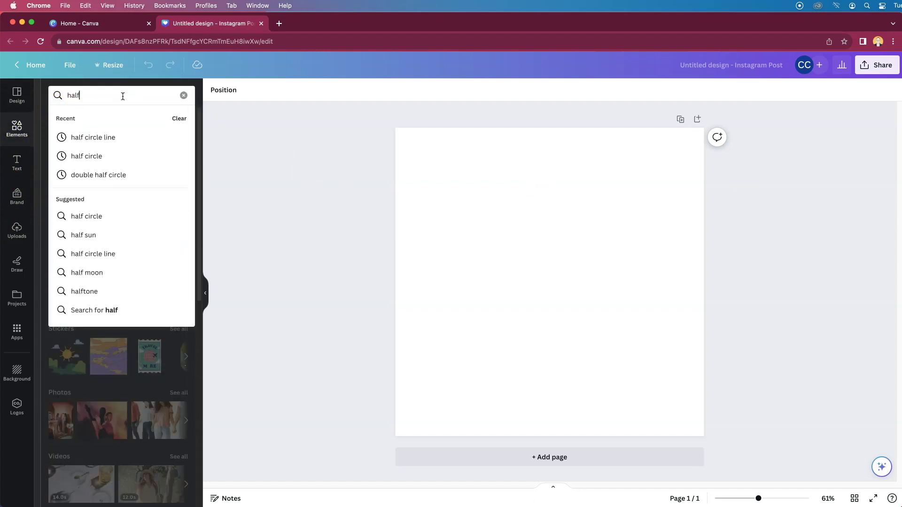
left_click(101, 138)
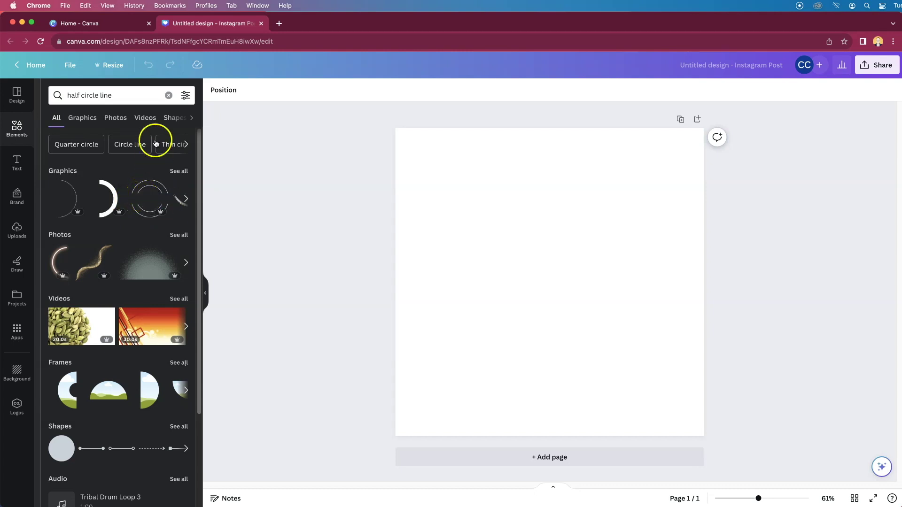
left_click(185, 95)
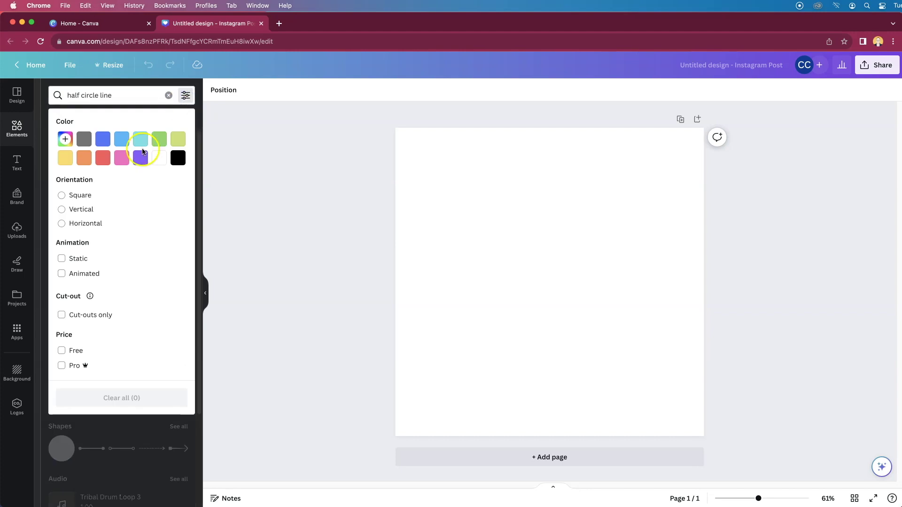
left_click(61, 352)
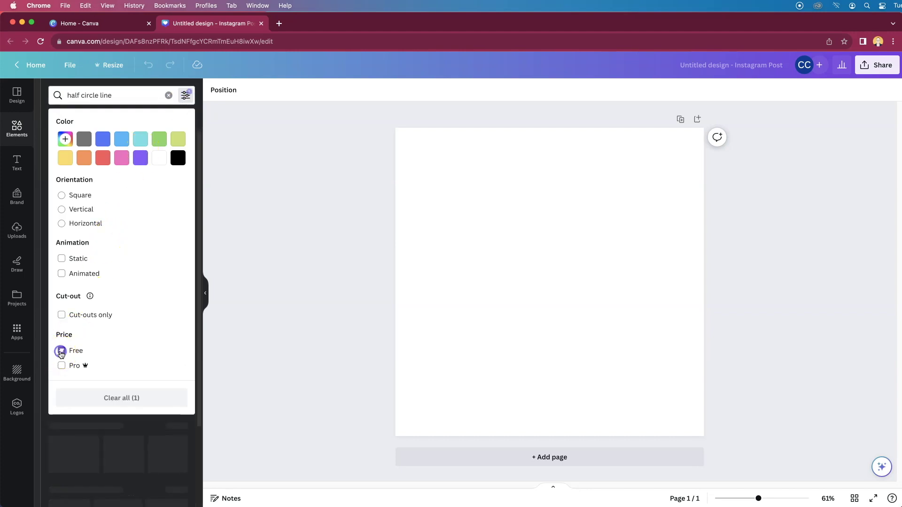
left_click(120, 428)
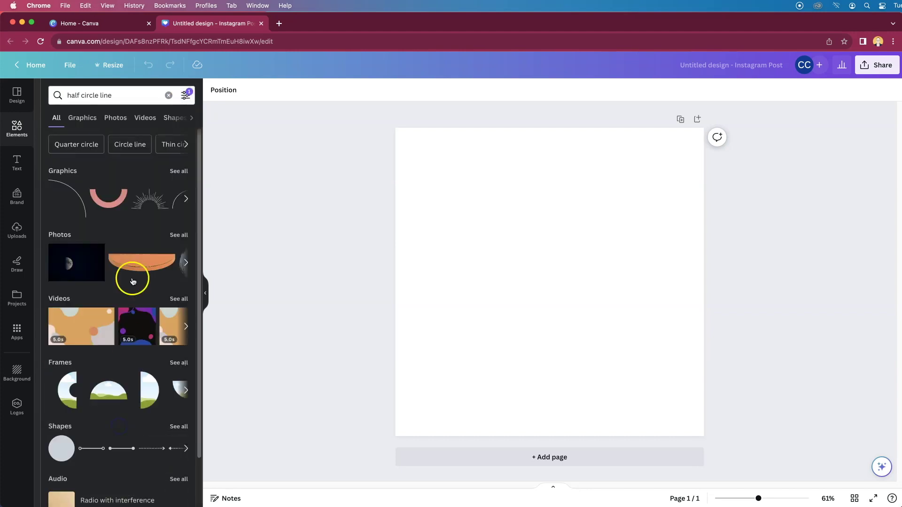
- Add the thin black half-circle arc, duplicate it and enlarge the copy into an outer arc
left_click(186, 199)
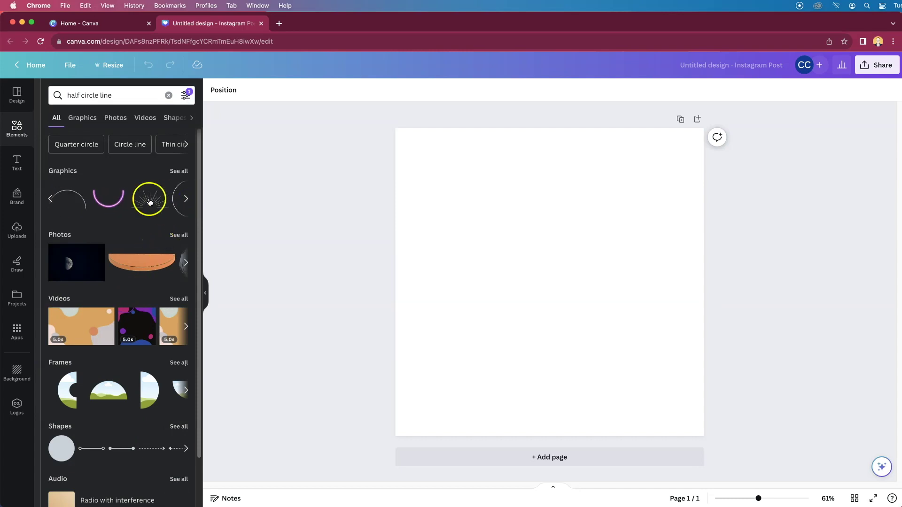
left_click(79, 199)
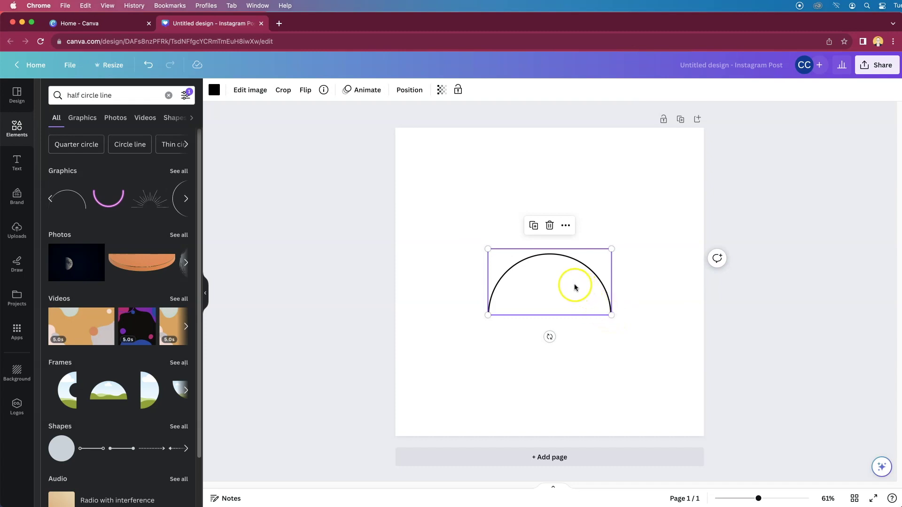
left_click(560, 285)
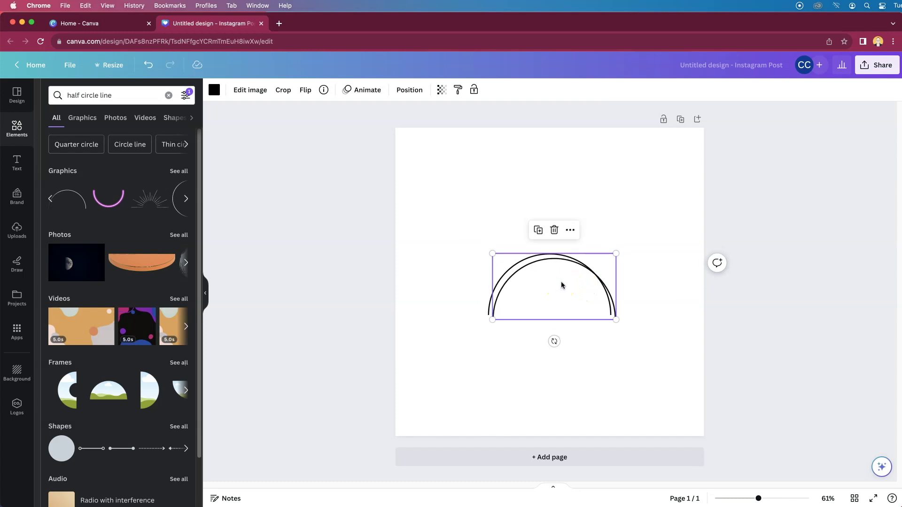
left_click_drag(582, 295, 583, 291)
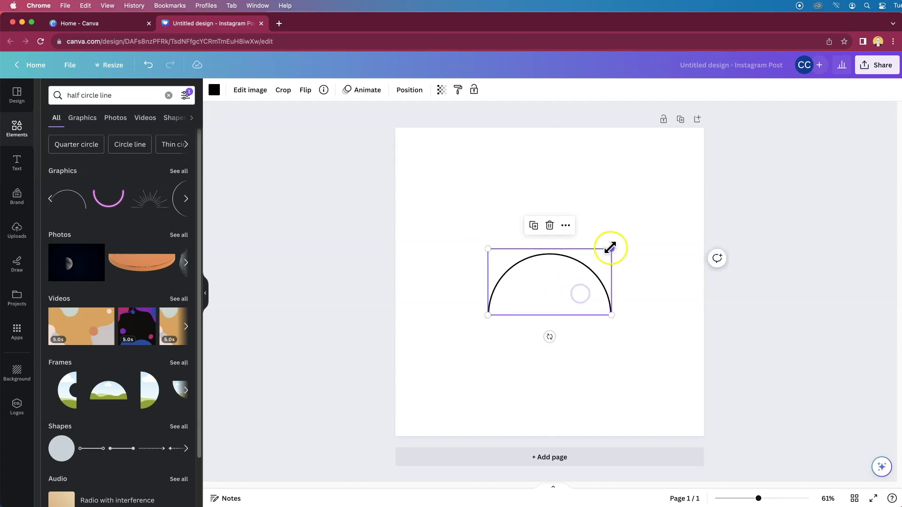
left_click_drag(610, 248, 627, 230)
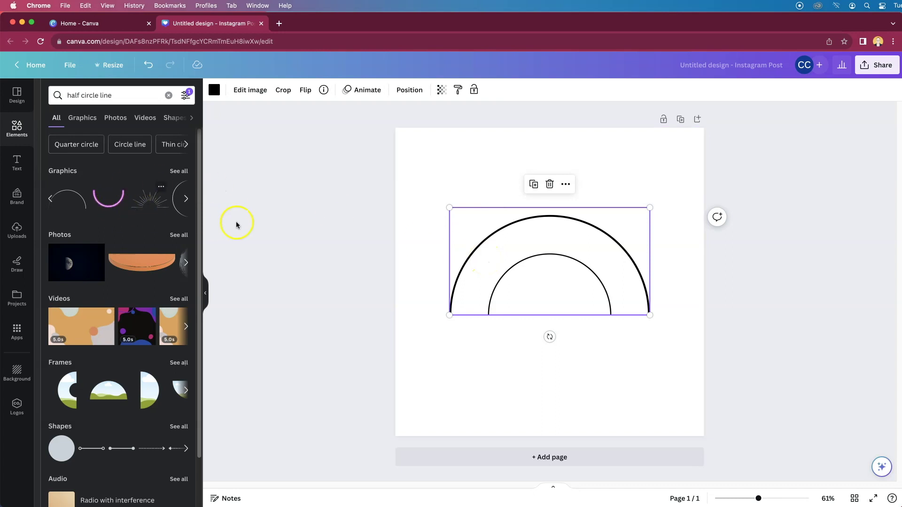
left_click(484, 271)
- Delete the outer arc and add a circle shape enlarged to fill most of the page
key("Delete")
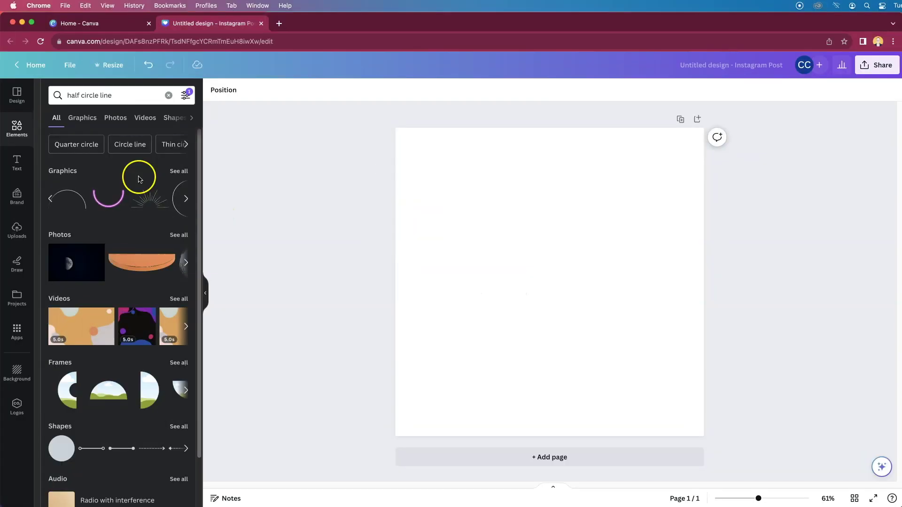
left_click(22, 140)
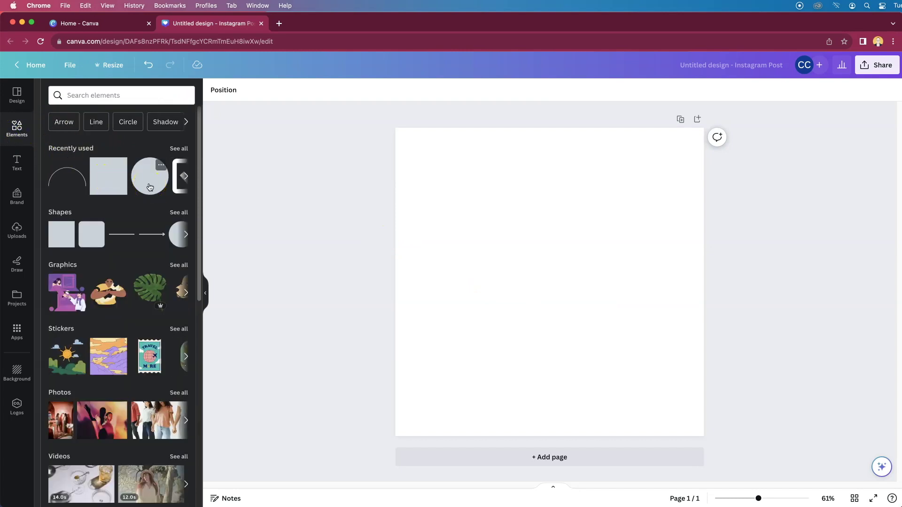
left_click(149, 187)
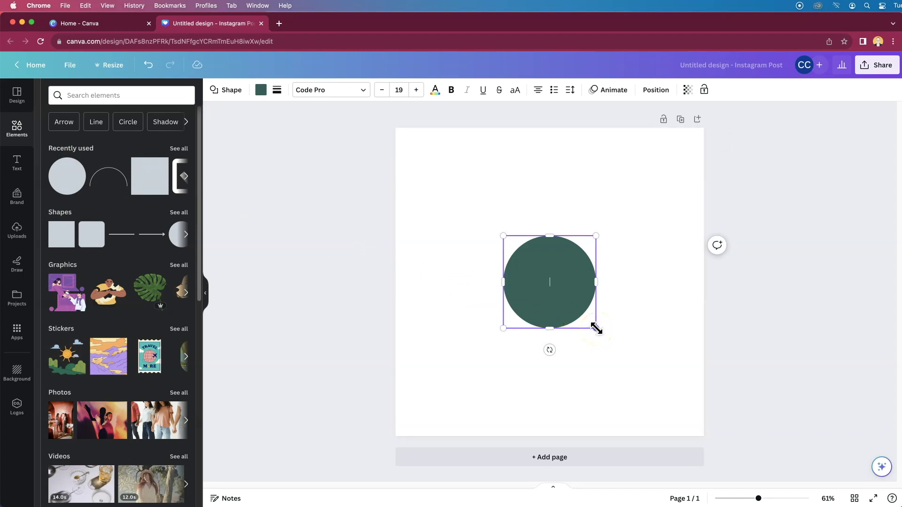
left_click_drag(596, 329, 690, 387)
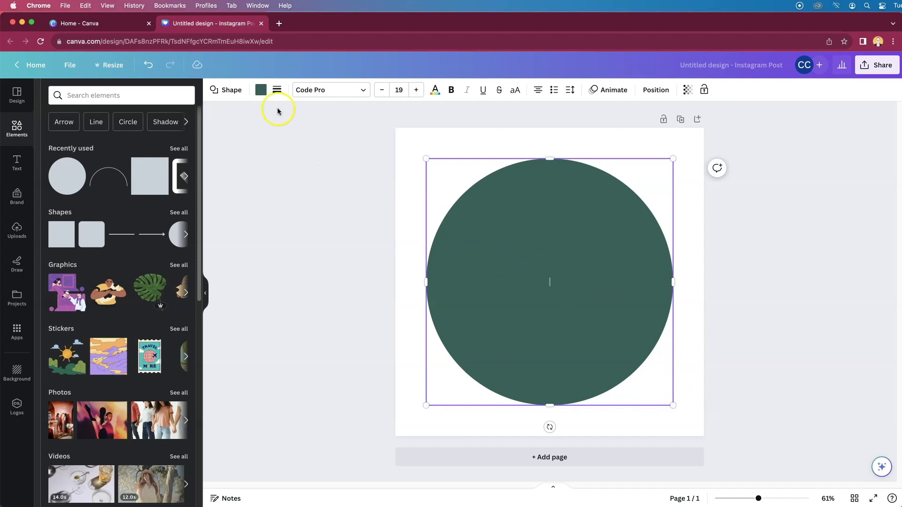
- Remove the circle's fill and give it a solid black outline at weight 9
left_click(261, 91)
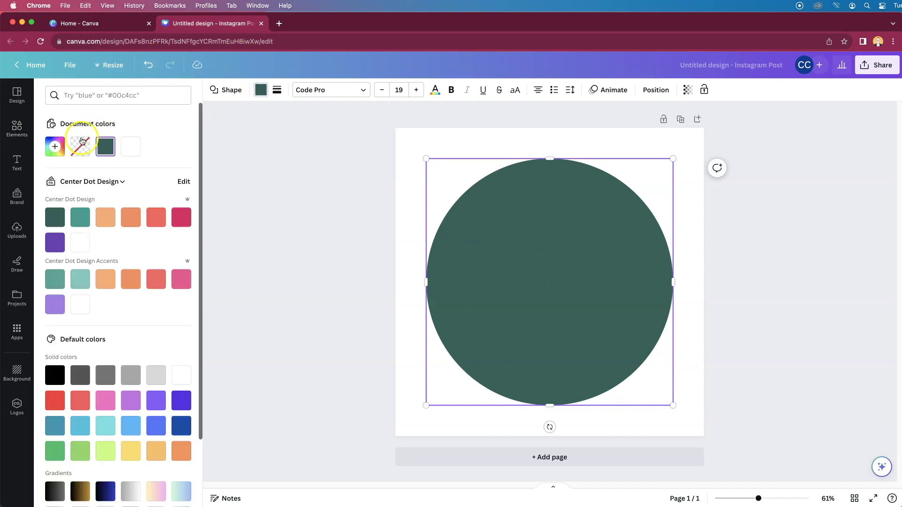
left_click(76, 151)
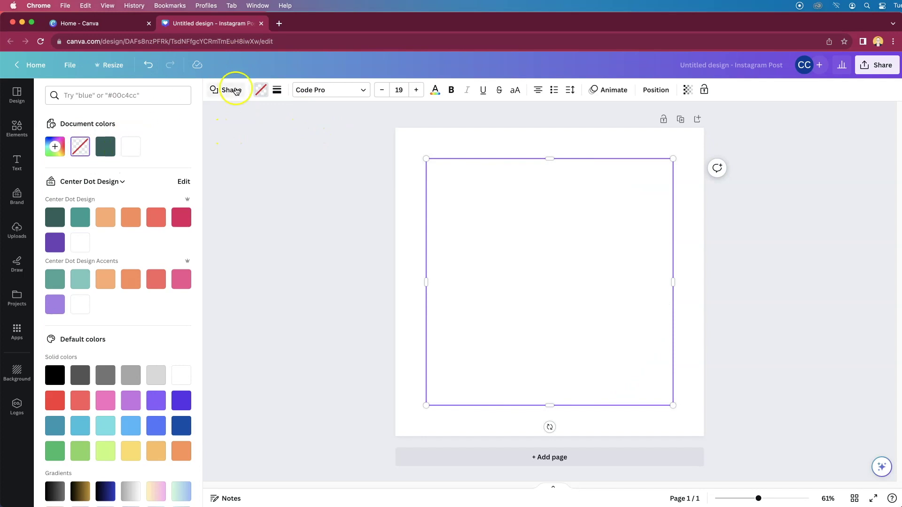
left_click(277, 91)
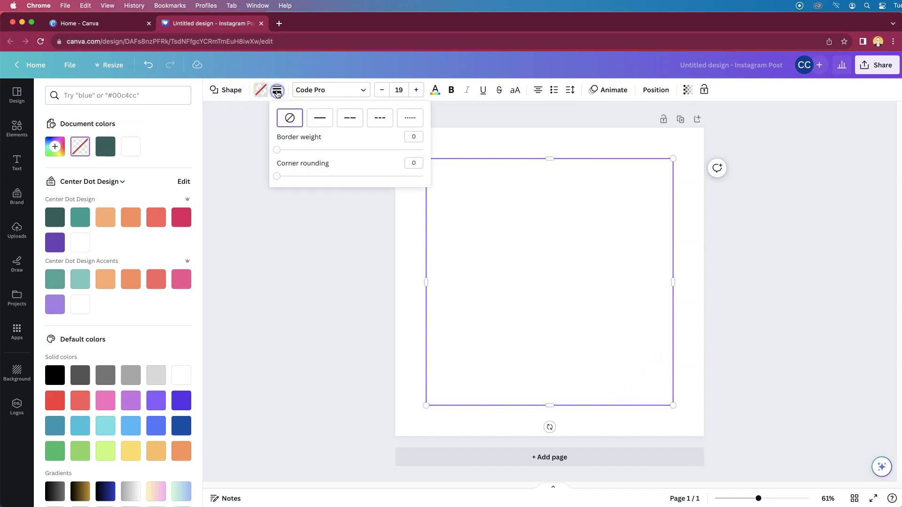
left_click(289, 83)
left_click(278, 91)
left_click(278, 91)
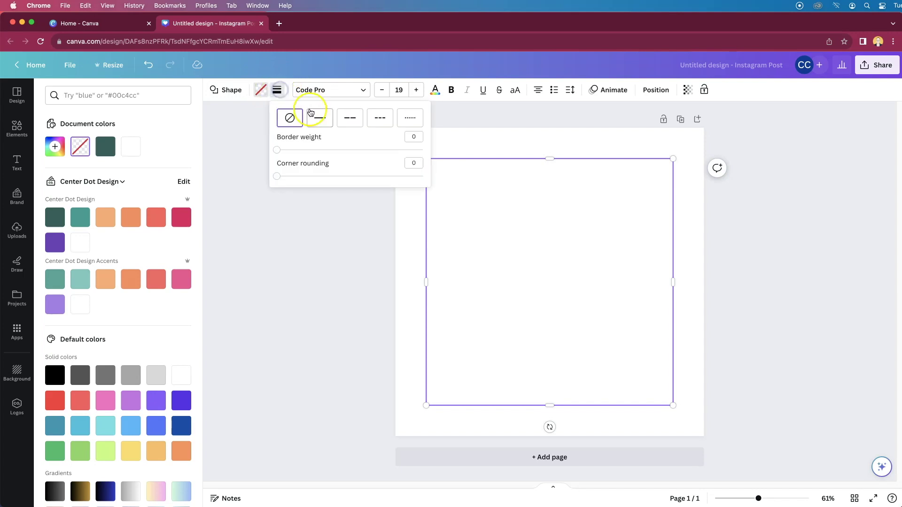
left_click(321, 121)
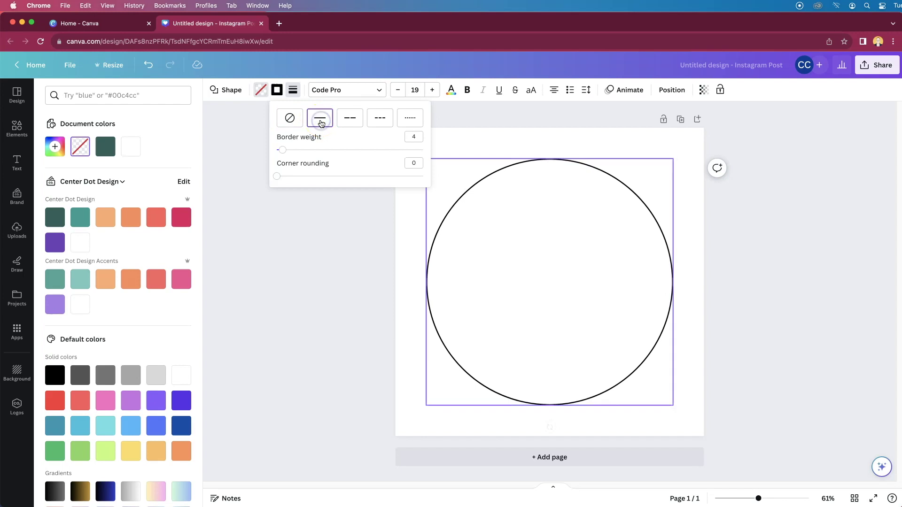
left_click_drag(285, 153, 290, 153)
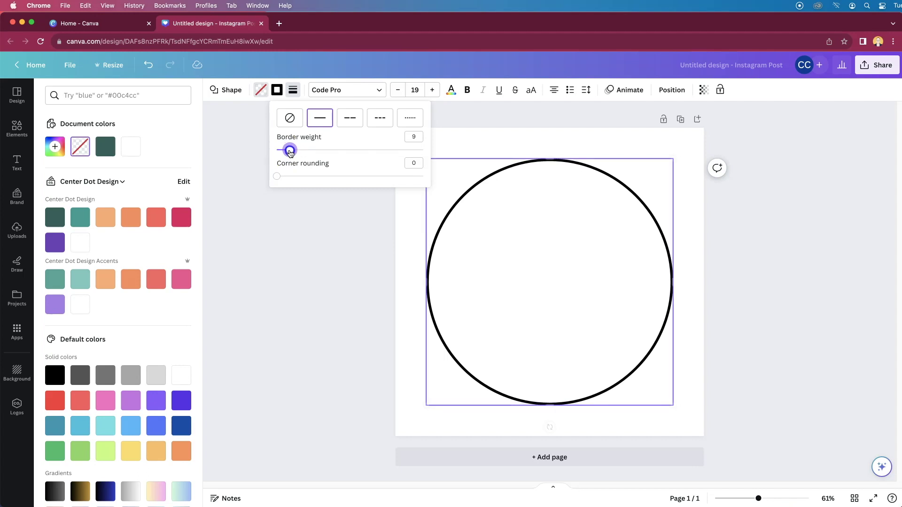
left_click(390, 191)
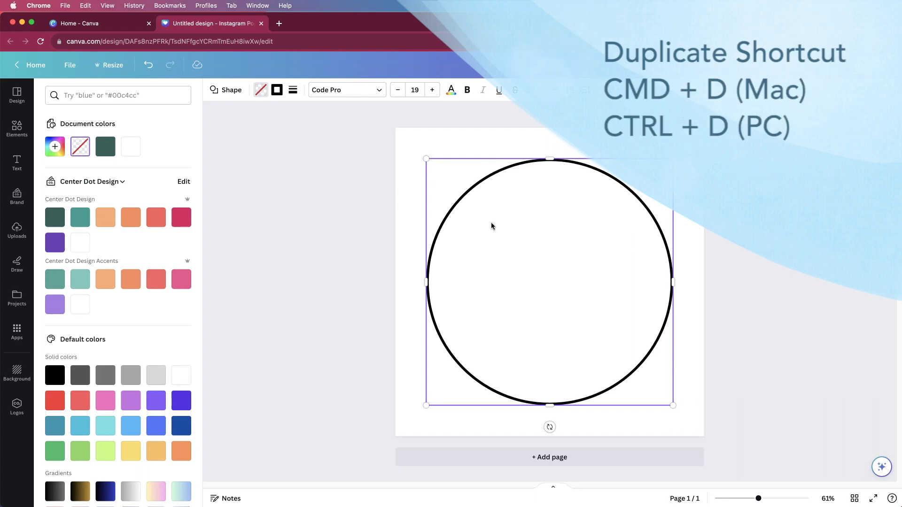
- Duplicate the outlined circle and shrink the copy to about 588 px, centred inside the original
right_click(491, 224)
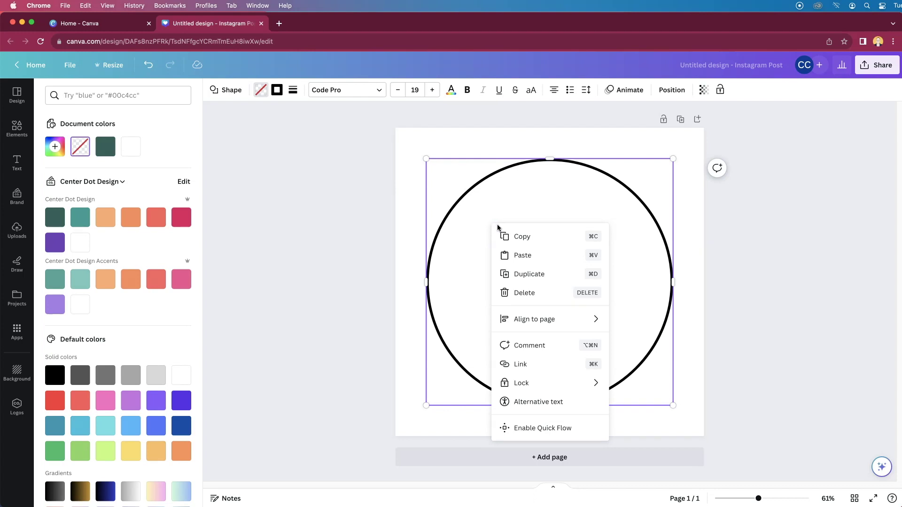
left_click(582, 284)
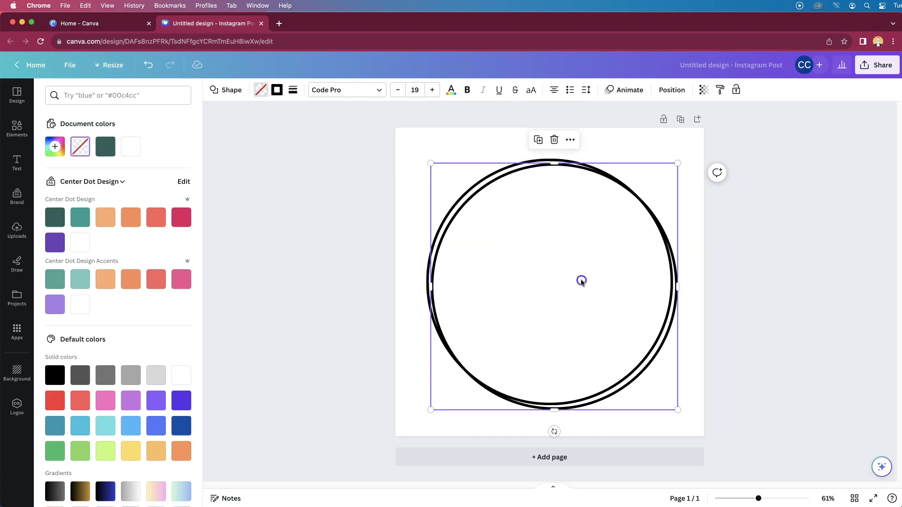
left_click_drag(581, 281, 579, 276)
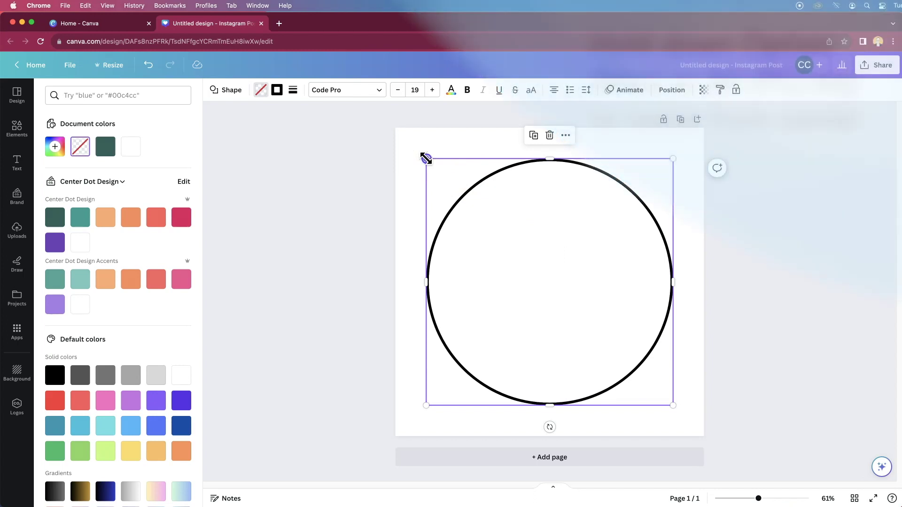
left_click_drag(426, 159, 478, 185)
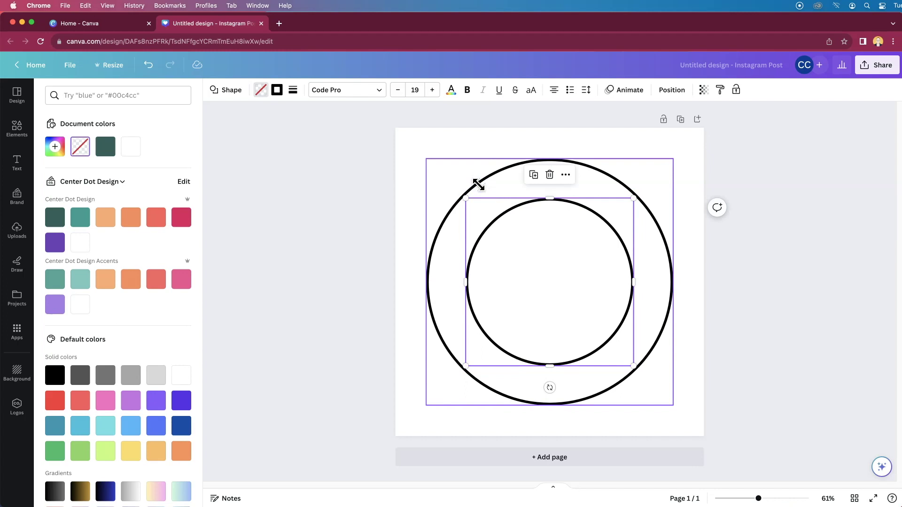
left_click(370, 188)
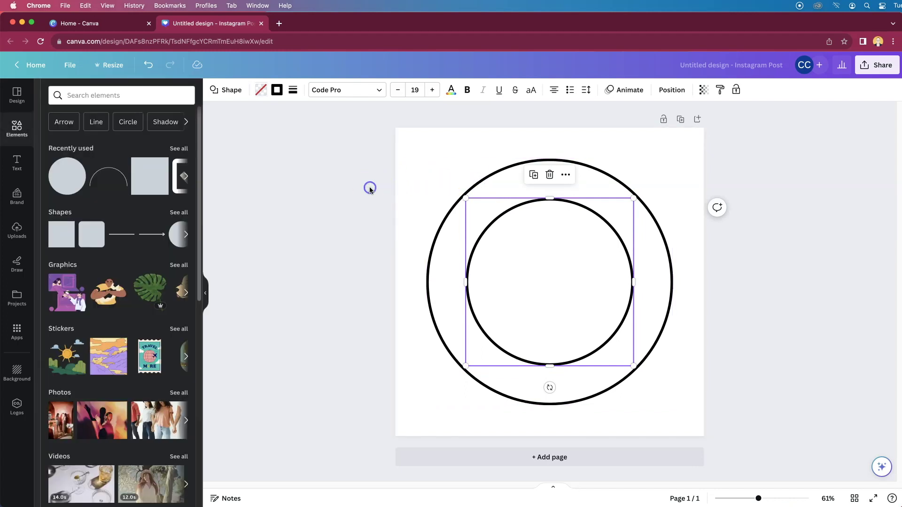
left_click(257, 154)
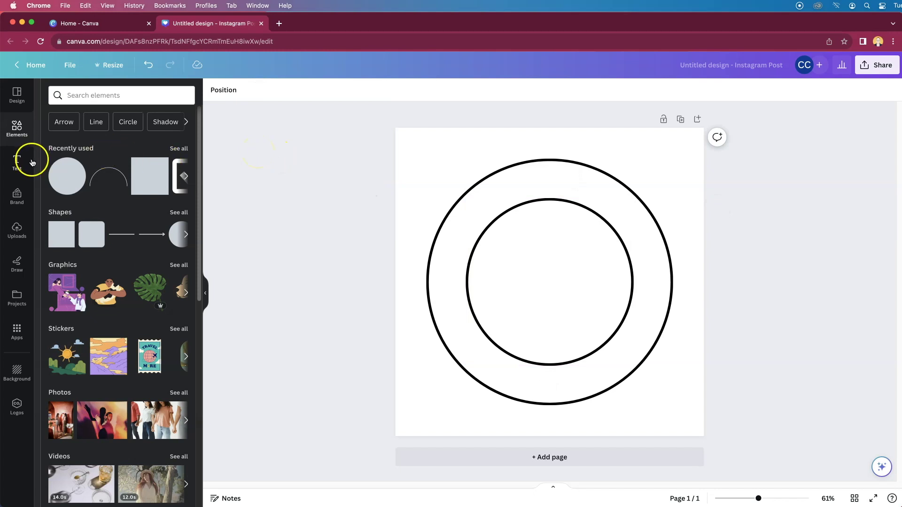
- Add a text box reading 'Center Text' at font size 72 and enlarge it
left_click(17, 162)
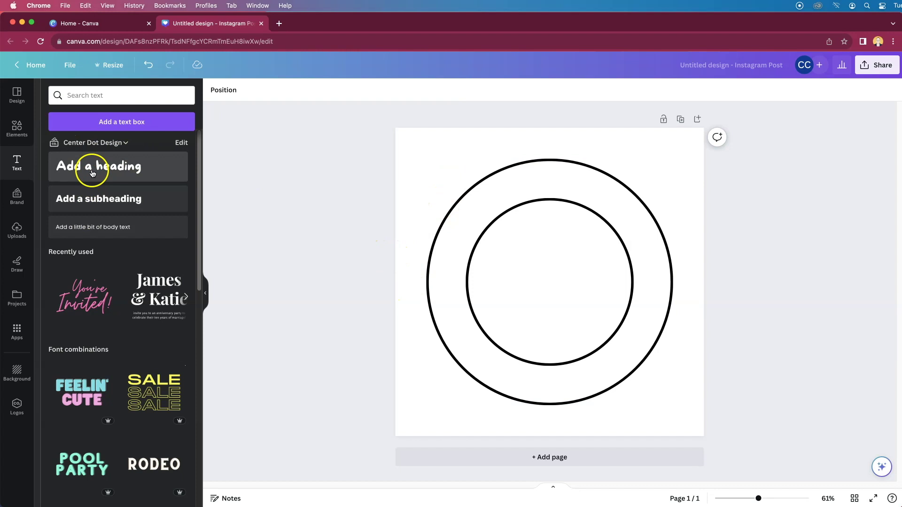
left_click(117, 122)
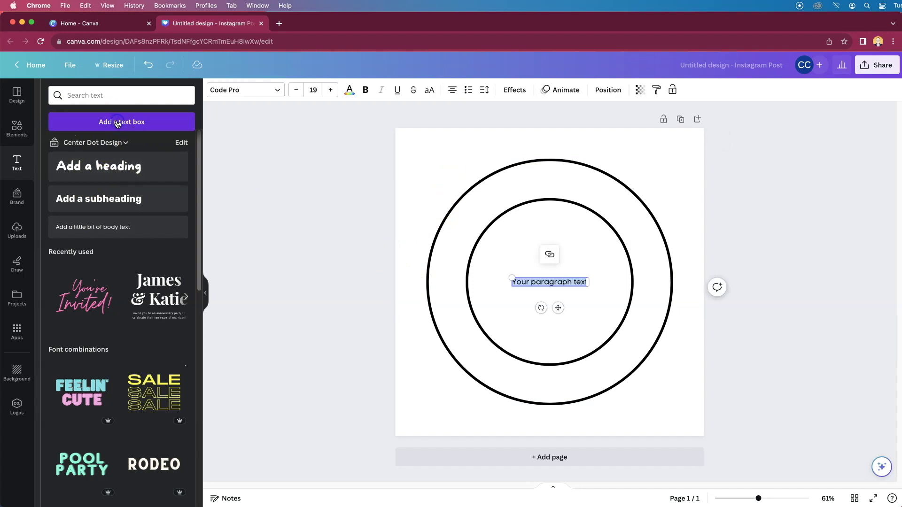
type("Center Text")
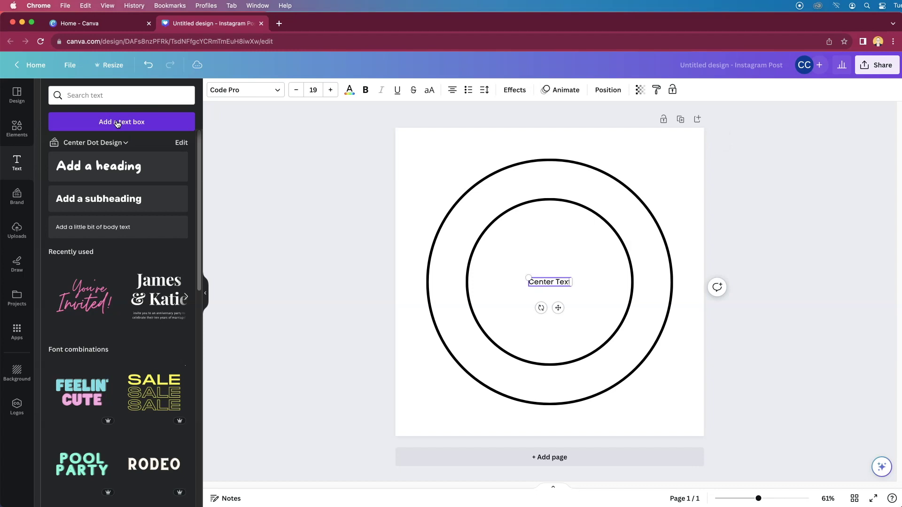
key("super+a")
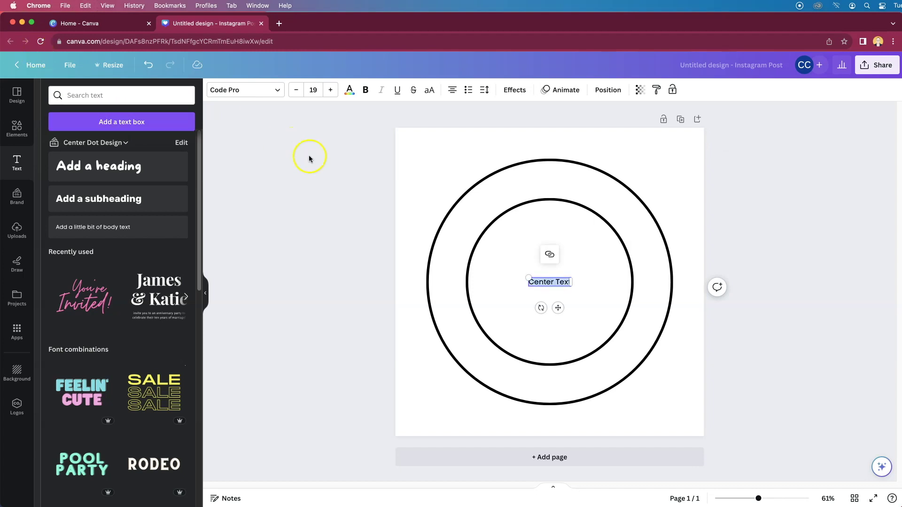
left_click(318, 89)
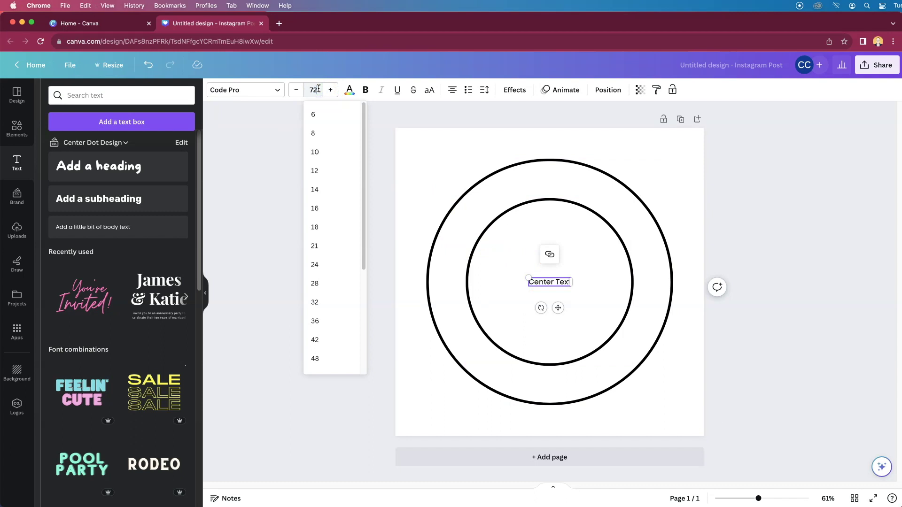
type("72")
key("Return")
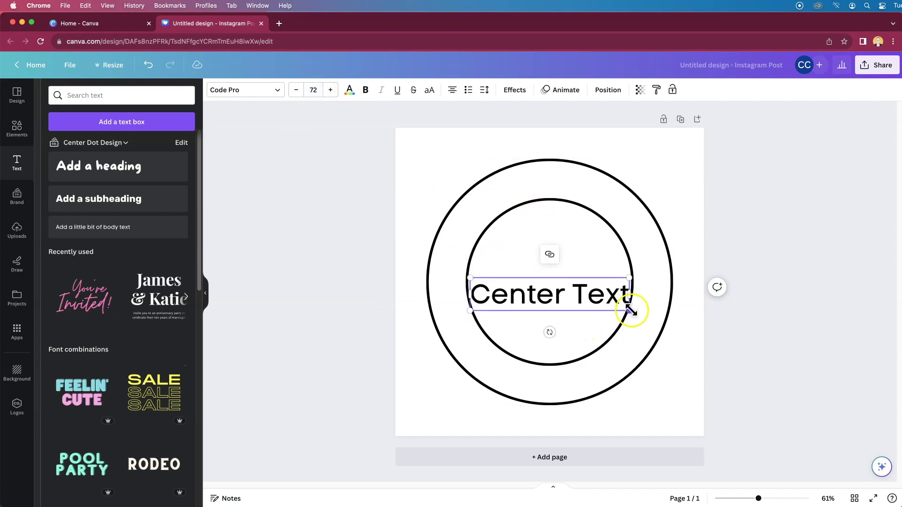
left_click_drag(630, 310, 697, 328)
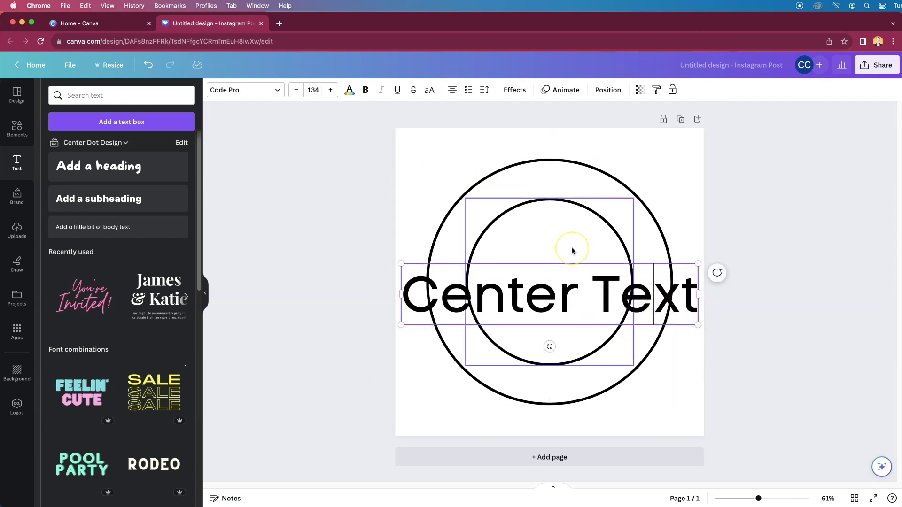
- Switch Center Text to Bukhari Script and raise its size to 146
key("super+a")
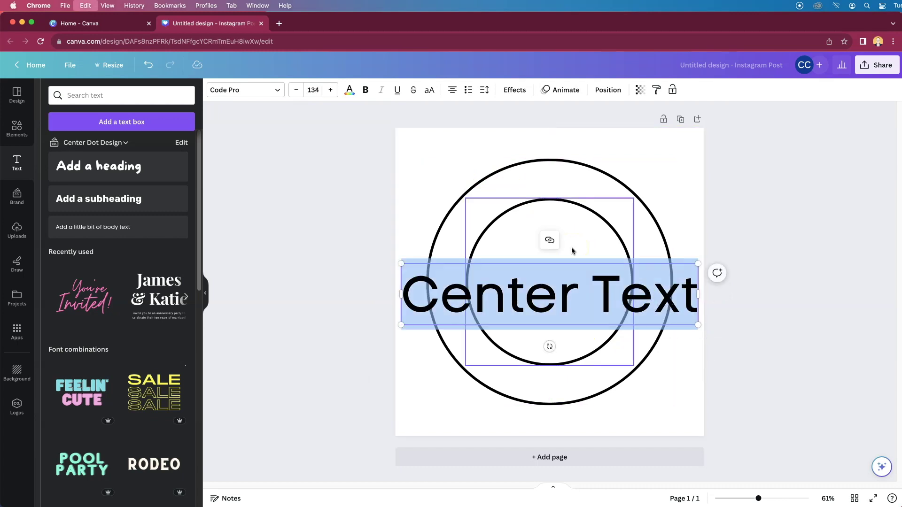
left_click(277, 91)
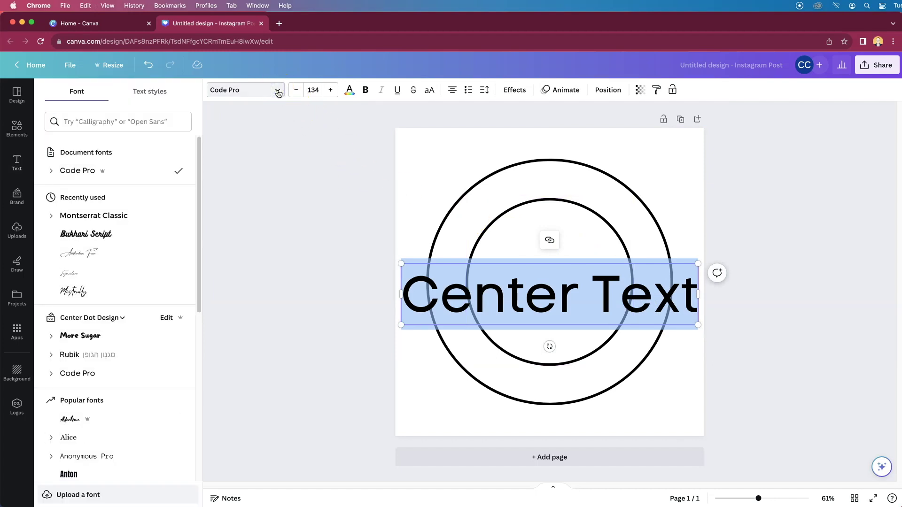
left_click(109, 234)
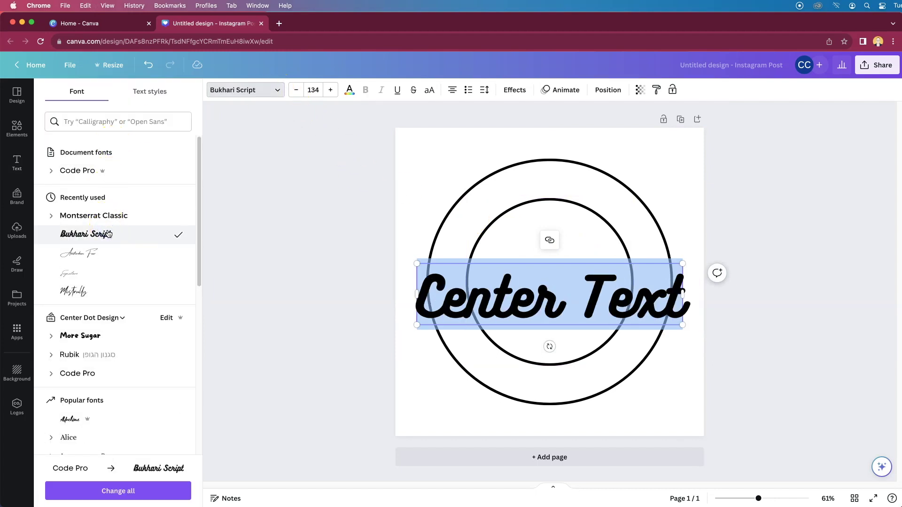
left_click(330, 90)
left_click(329, 90)
left_click(329, 90)
left_click(329, 91)
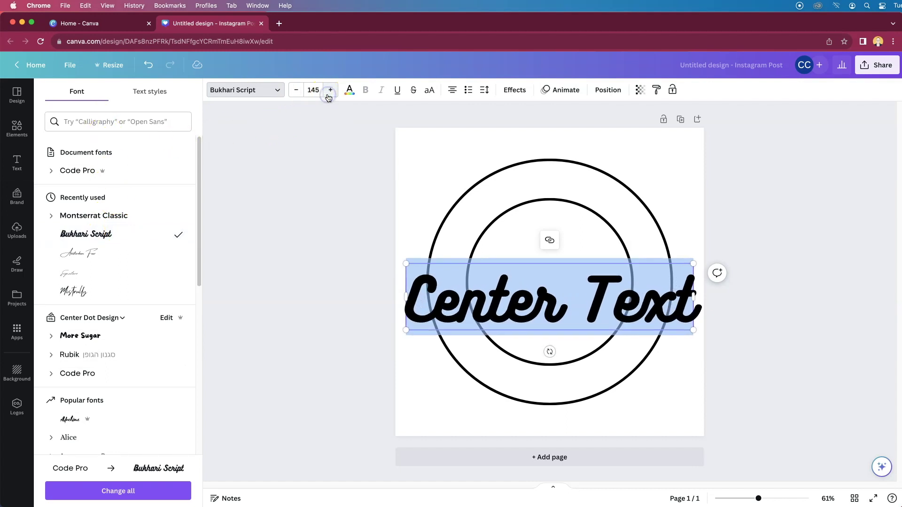
left_click(329, 90)
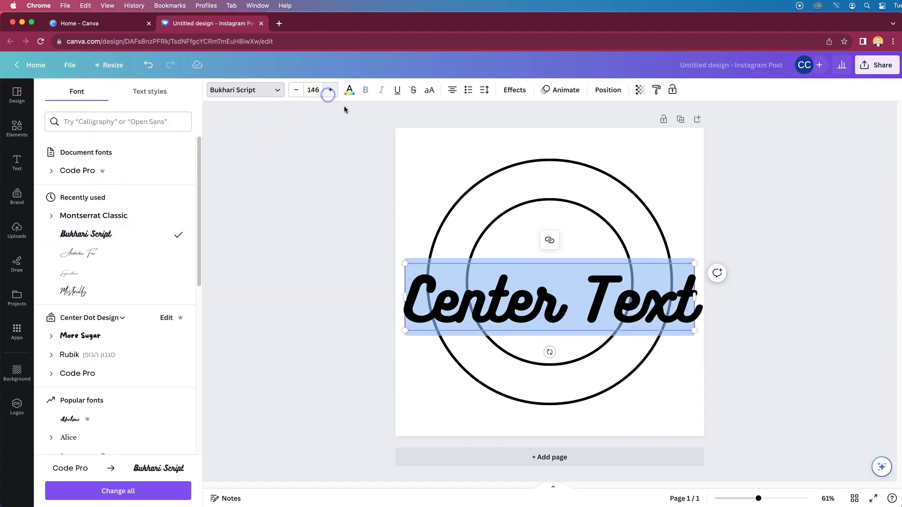
left_click(723, 314)
- Drag Center Text onto the centre guides so it sits across the double ring
left_click(640, 303)
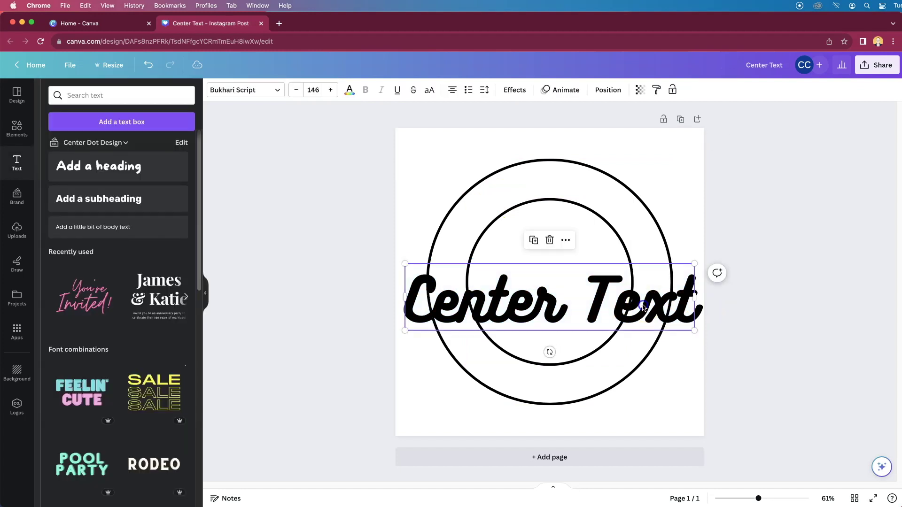
left_click_drag(641, 304, 643, 293)
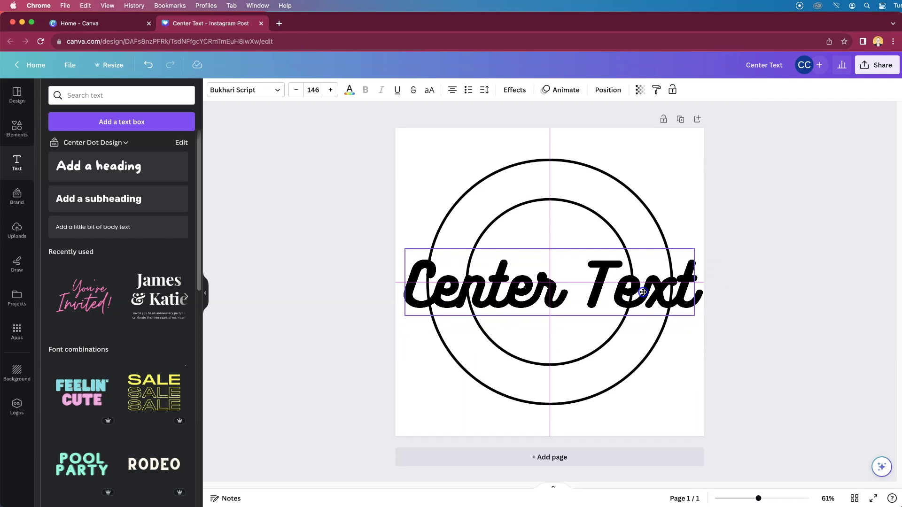
left_click_drag(643, 292, 643, 292)
left_click_drag(643, 292, 644, 293)
left_click(750, 334)
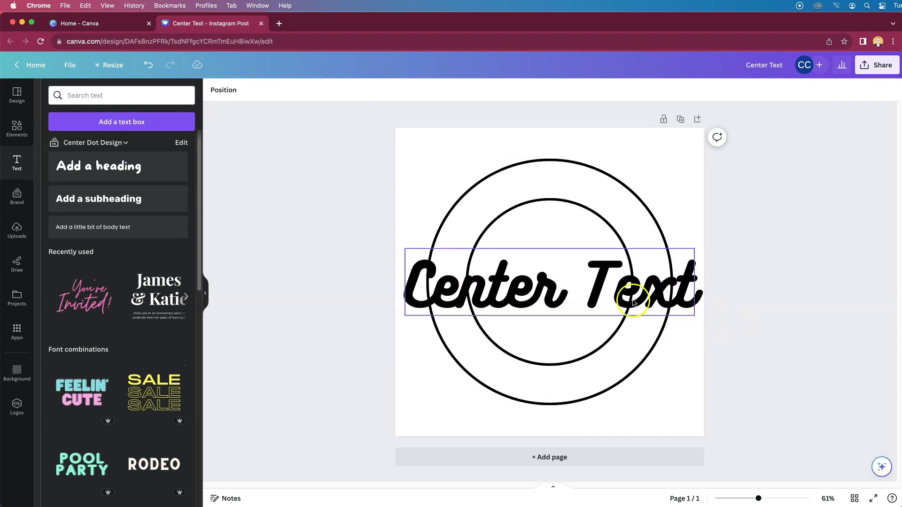
left_click(630, 262)
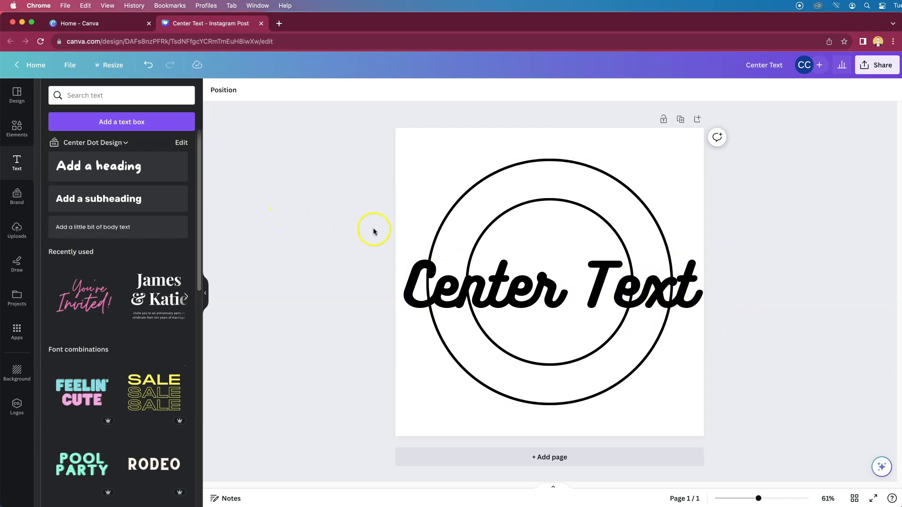
left_click(17, 133)
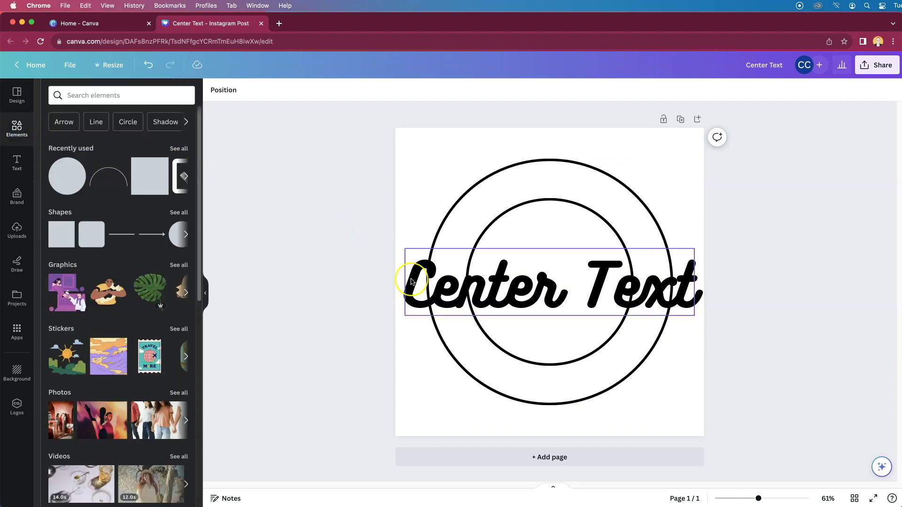
- Add a square and stretch it into a page-wide band matching the text height
left_click(413, 191)
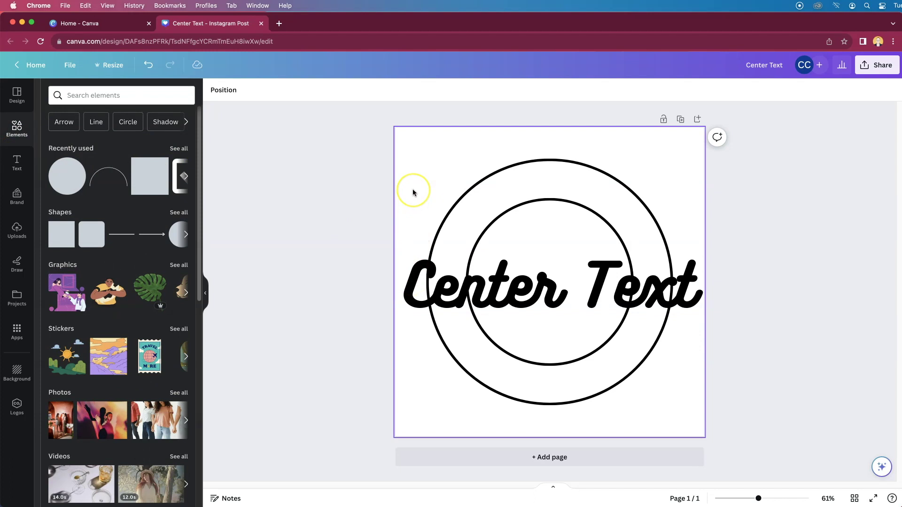
left_click(142, 180)
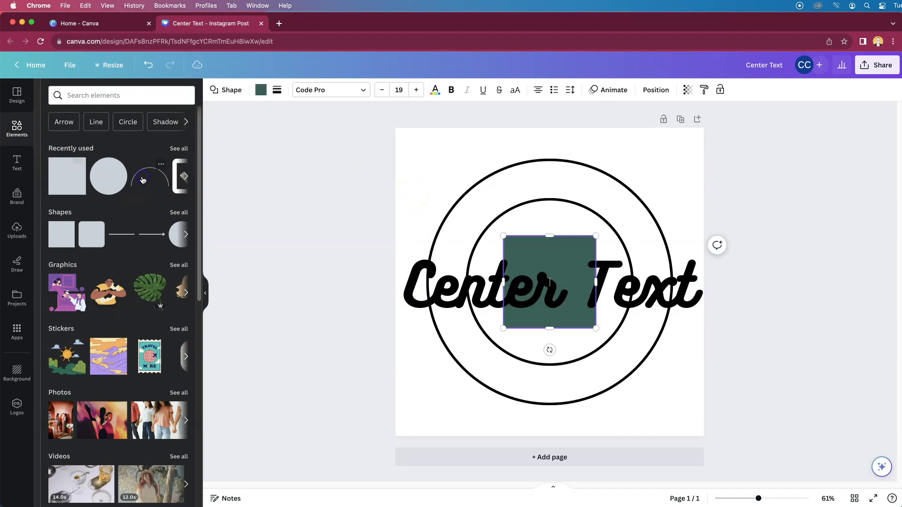
left_click_drag(504, 284, 398, 273)
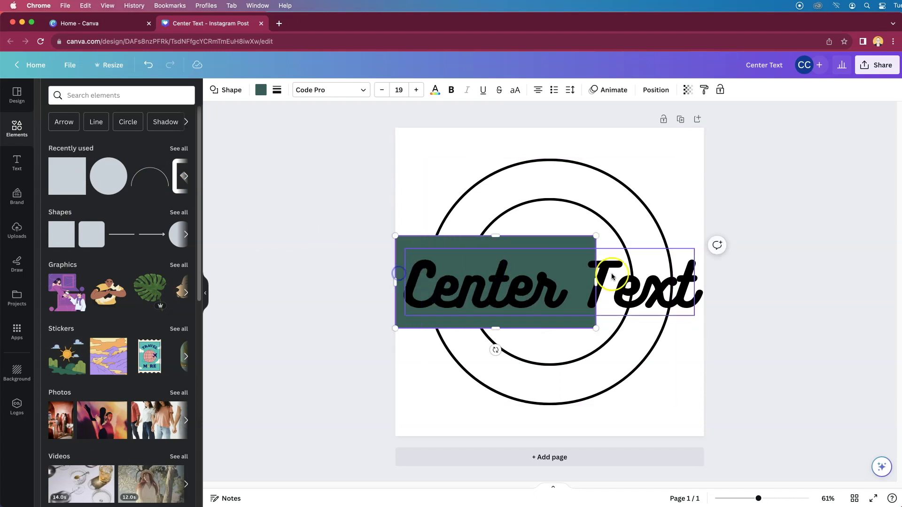
left_click_drag(596, 281, 704, 282)
left_click_drag(548, 233, 546, 248)
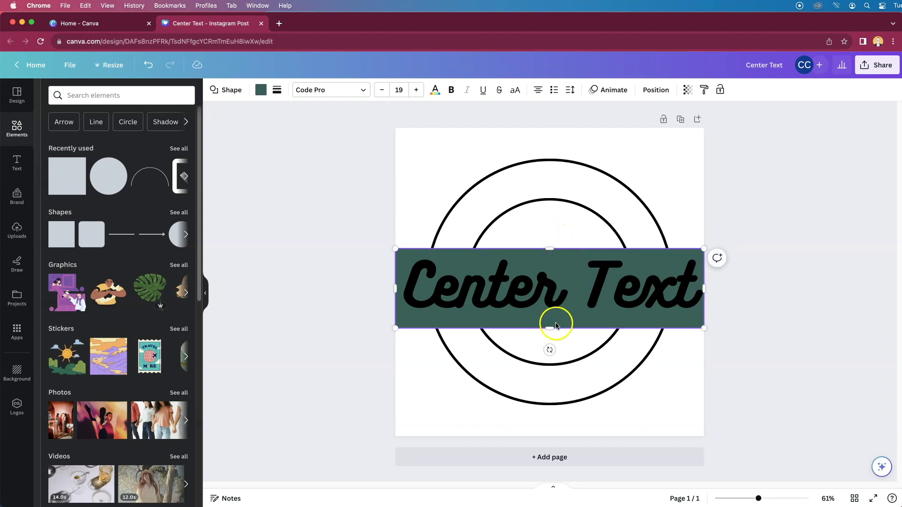
left_click_drag(551, 327, 551, 319)
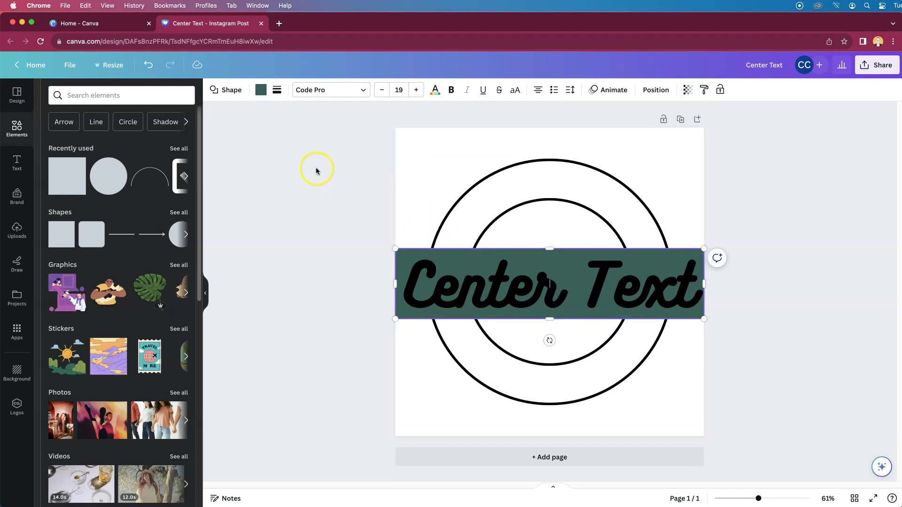
- Fill the band white so it hides the ring lines behind Center Text
left_click(261, 91)
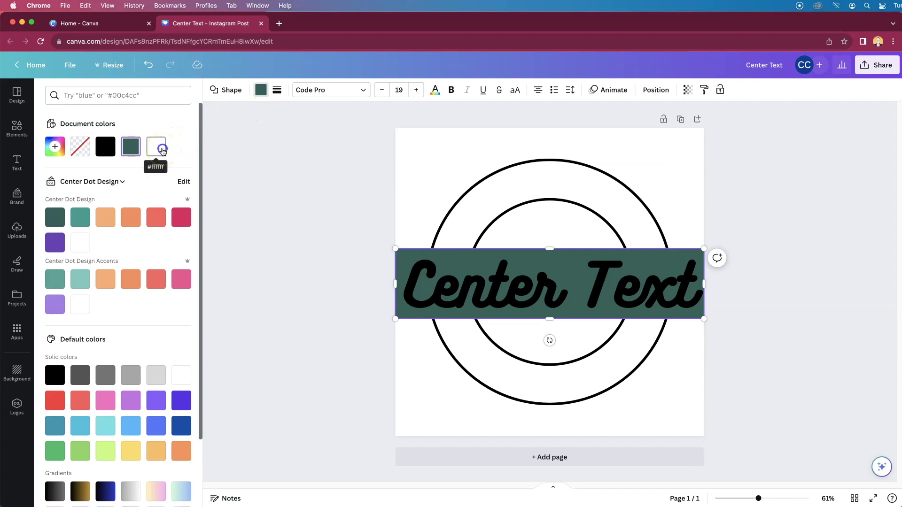
left_click(162, 151)
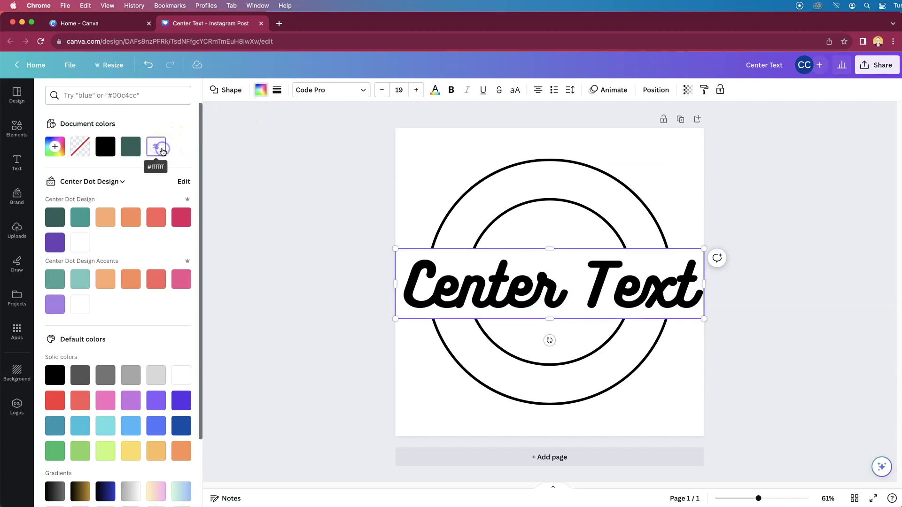
left_click(81, 150)
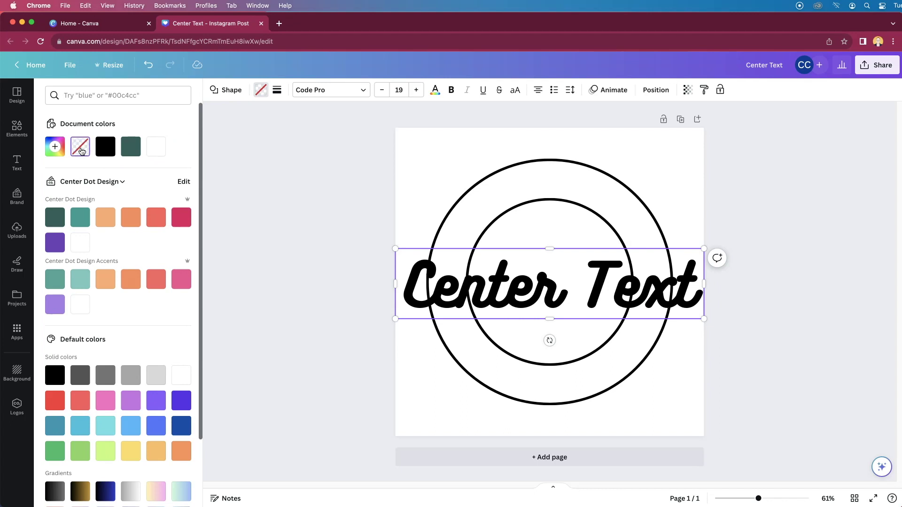
left_click(160, 151)
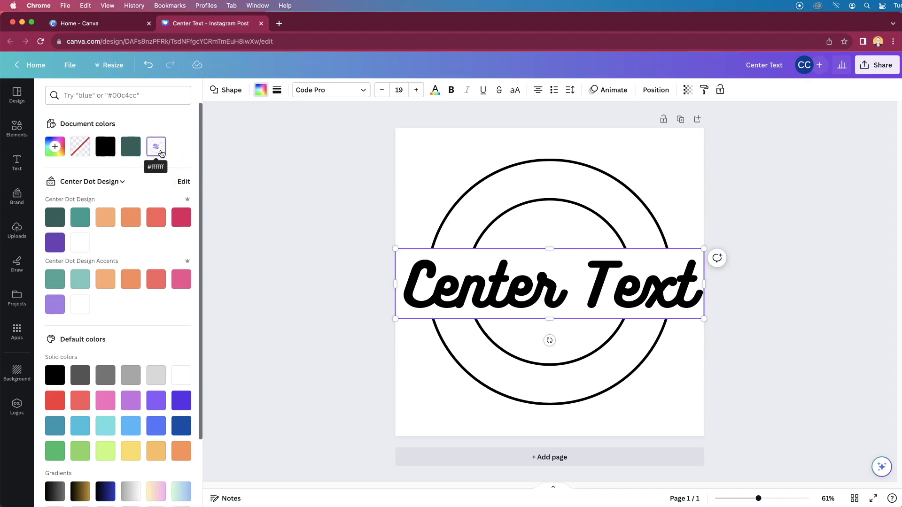
left_click(254, 188)
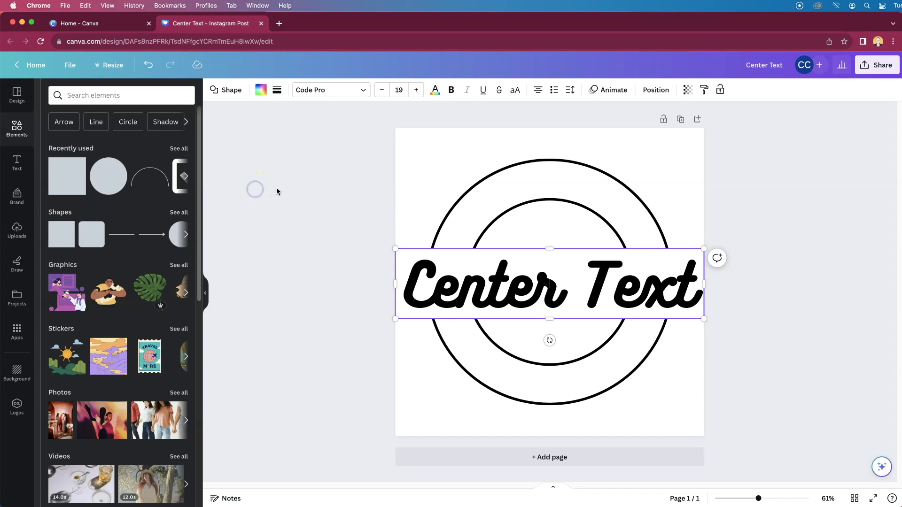
left_click(719, 216)
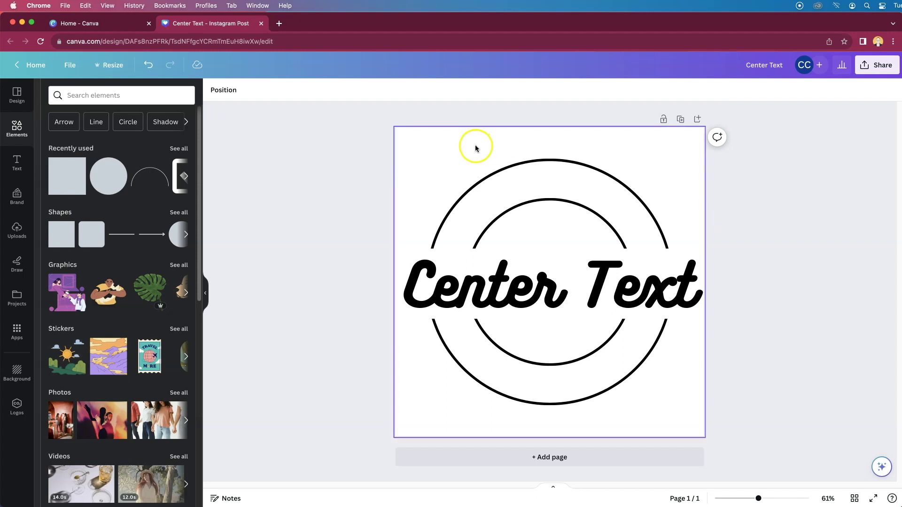
- Add another size-72 text box for the Upper Text and drag it to the top of the ring
left_click(13, 166)
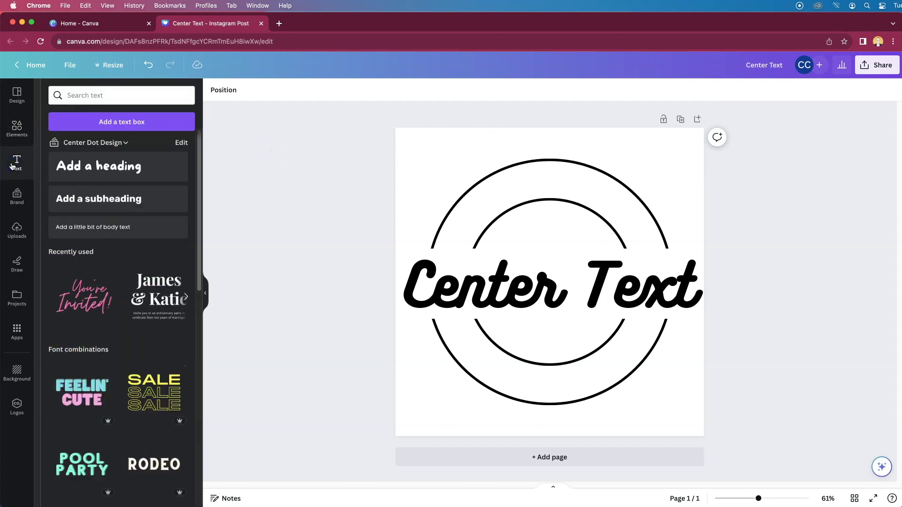
left_click(137, 125)
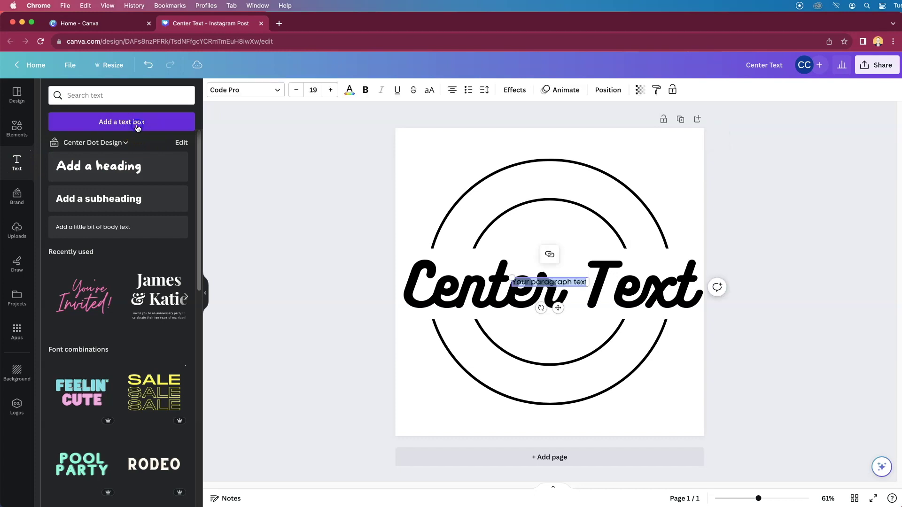
left_click(319, 92)
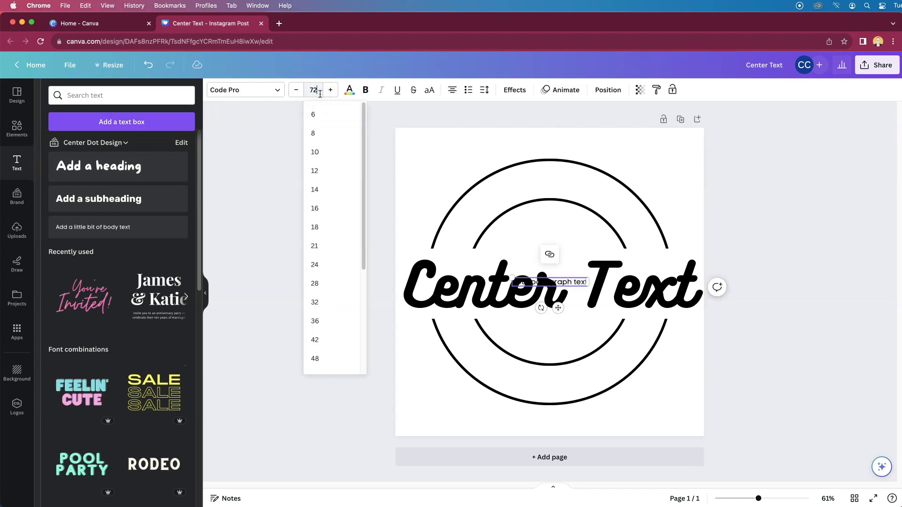
key("Return")
left_click(542, 286)
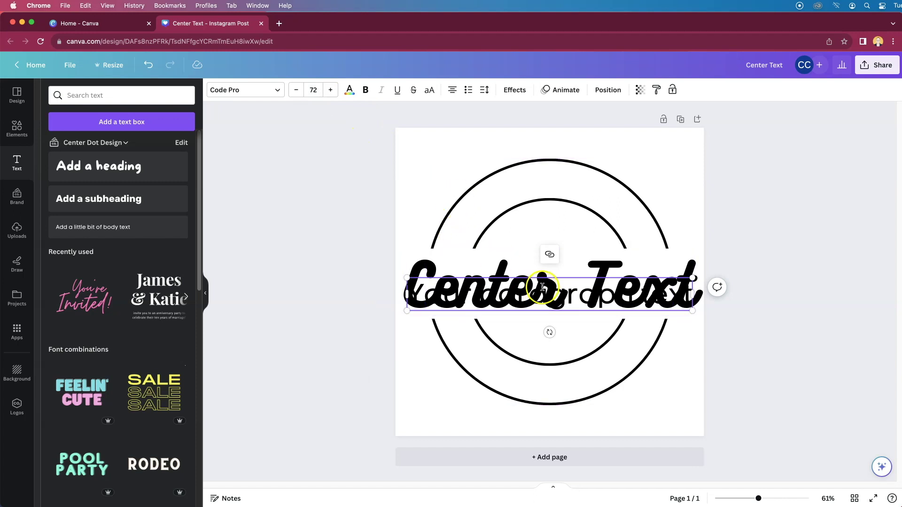
key("ctrl+a")
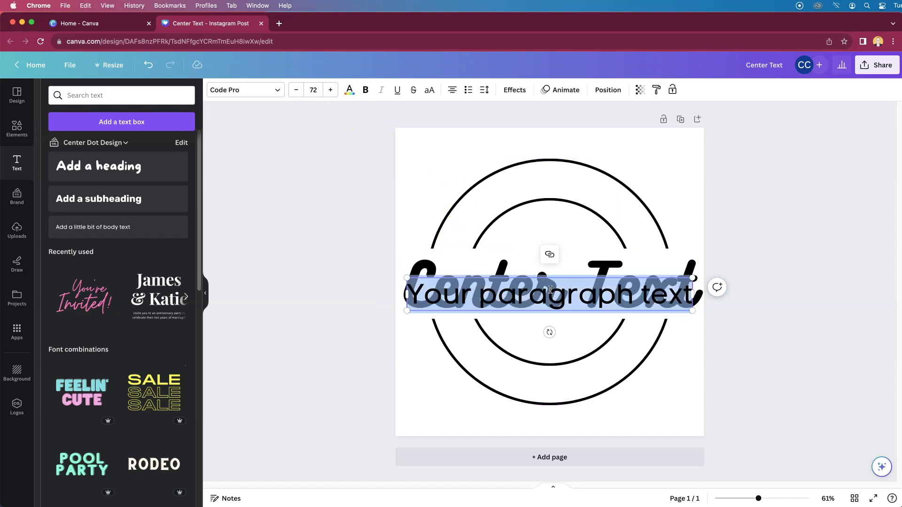
type("Center Text")
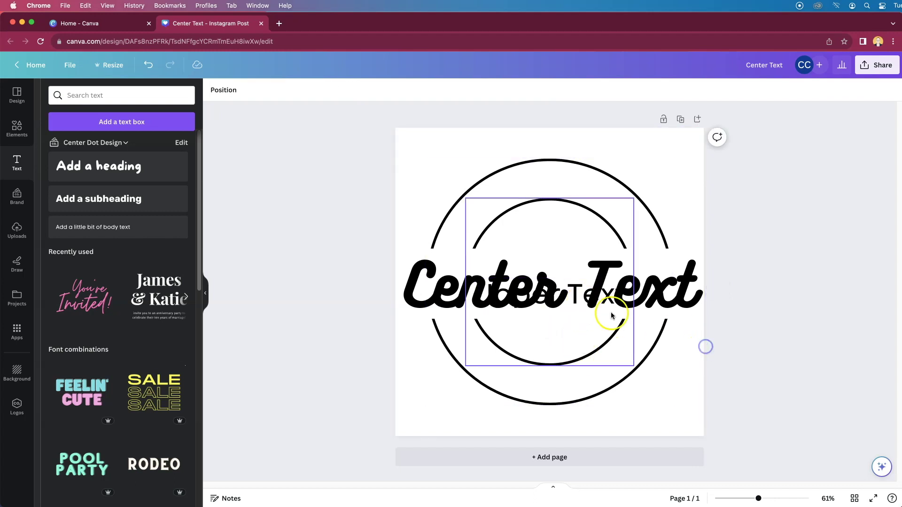
left_click_drag(587, 290, 588, 180)
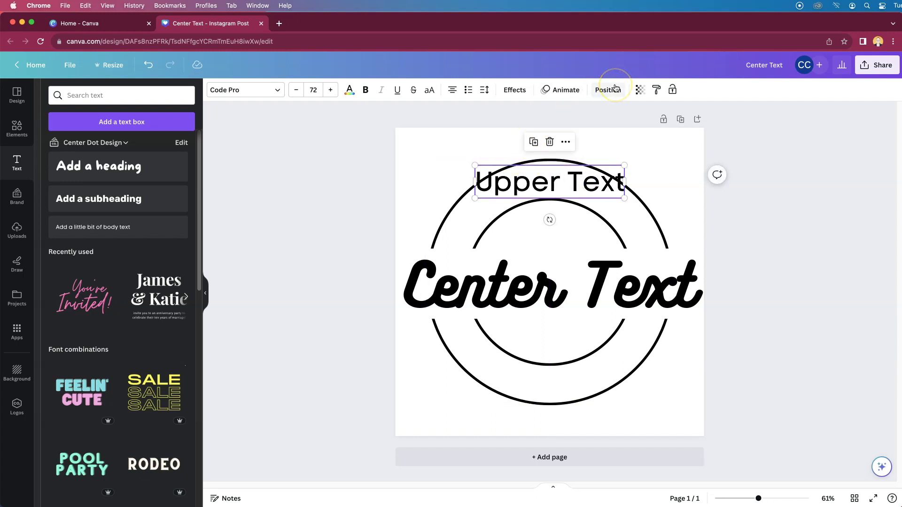
left_click(518, 90)
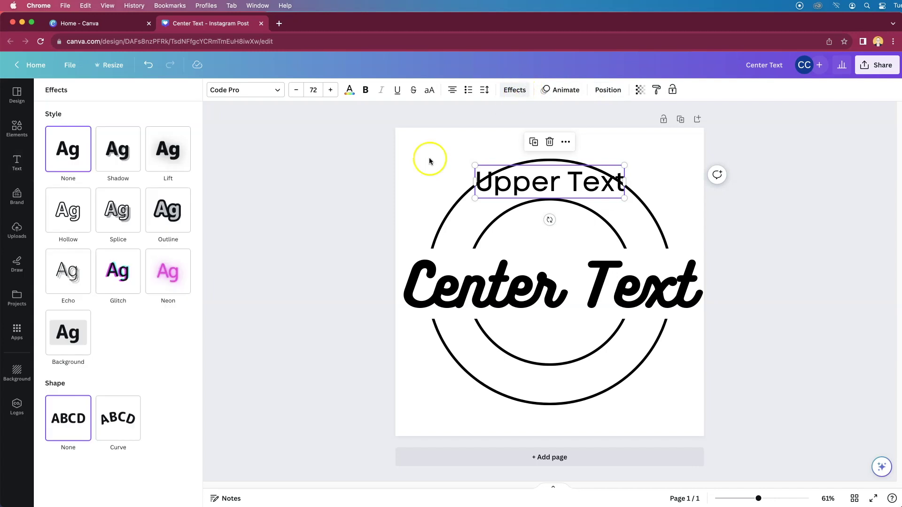
- Apply a Curve effect of 68 to the upper text and set it in all capitals
left_click(119, 421)
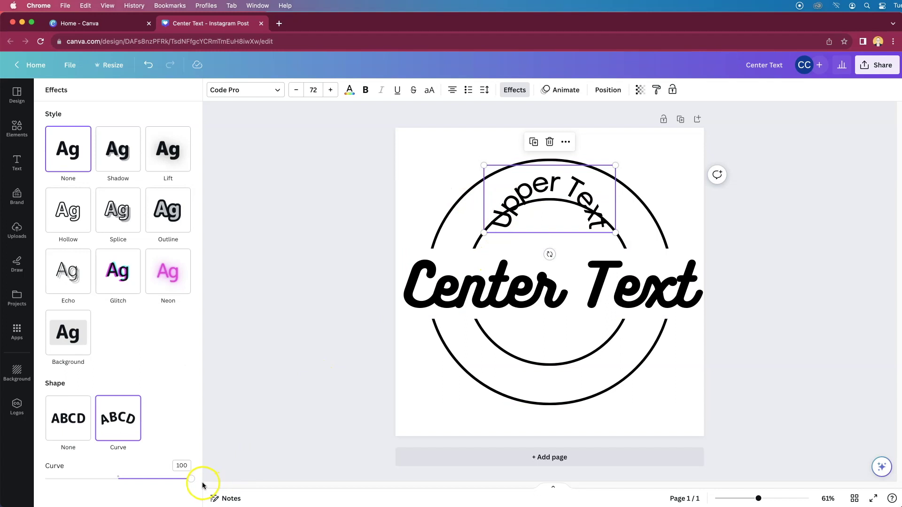
left_click_drag(192, 478, 168, 472)
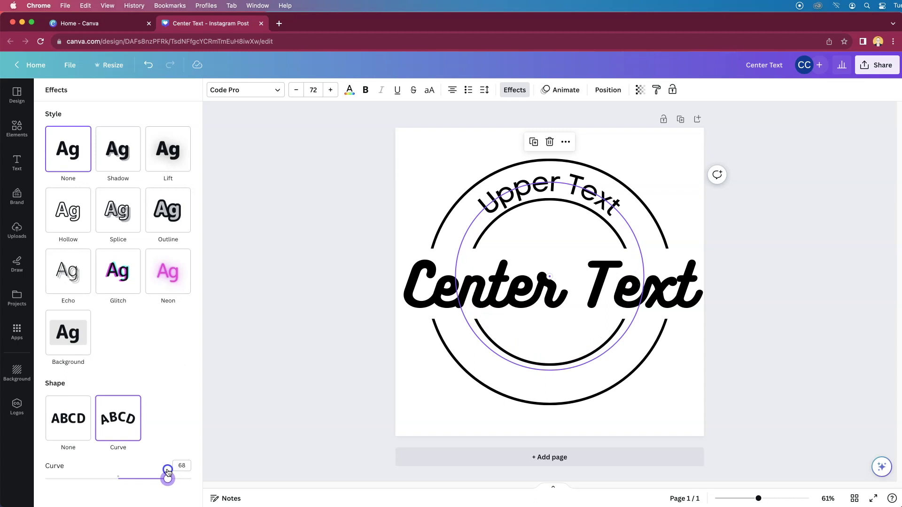
left_click_drag(168, 471, 168, 472)
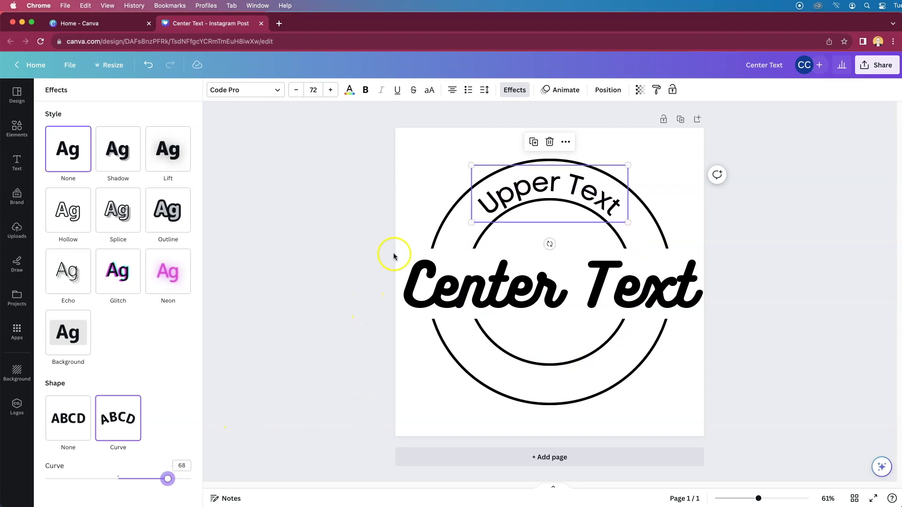
left_click(430, 89)
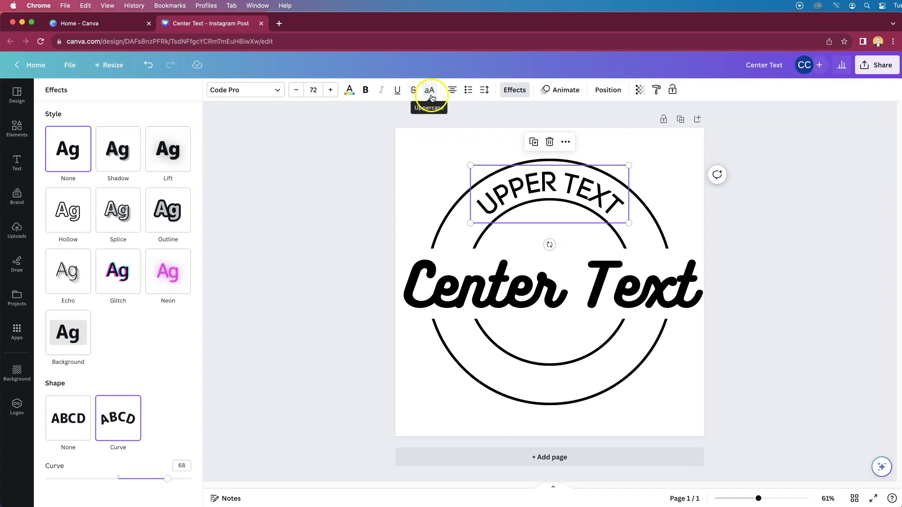
left_click(431, 91)
left_click(430, 92)
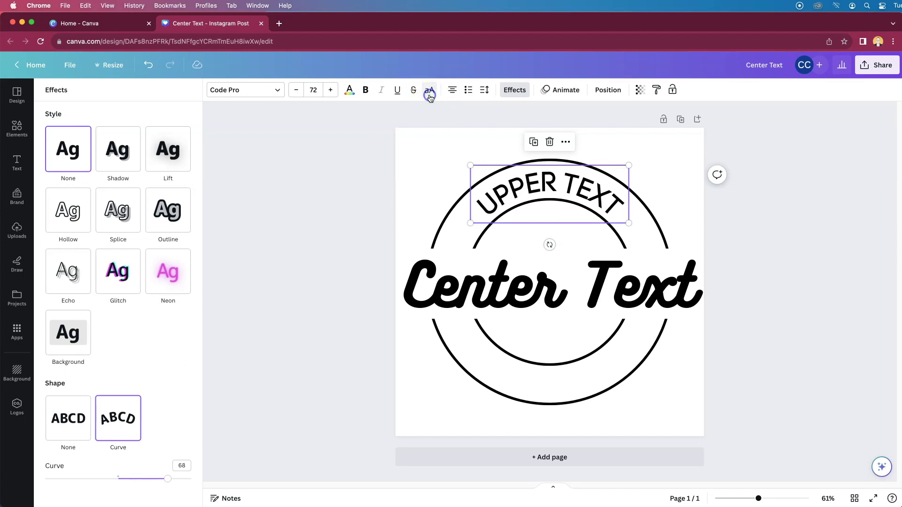
- Raise the UPPER TEXT font size to 86
left_click(332, 90)
left_click(331, 90)
left_click(331, 90)
left_click(330, 91)
left_click(330, 90)
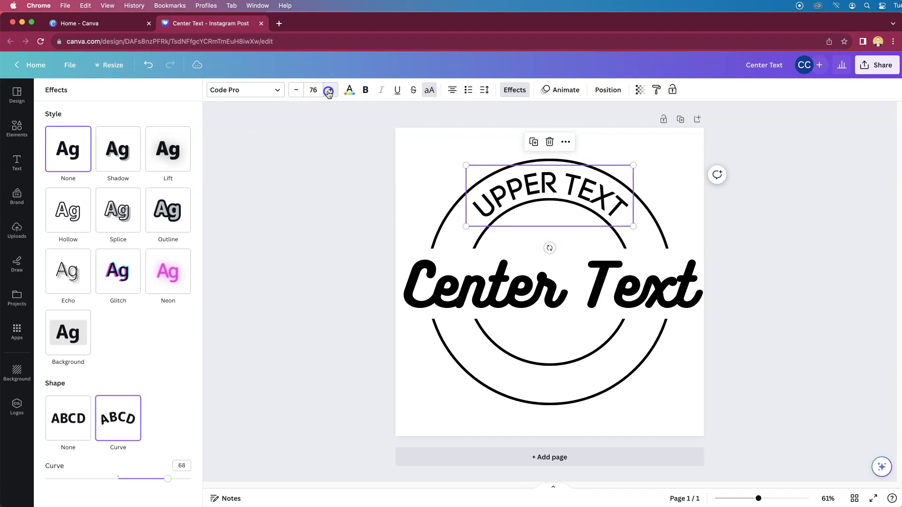
left_click(329, 91)
left_click(328, 92)
left_click(328, 91)
left_click(328, 92)
left_click(329, 92)
left_click(328, 91)
left_click(329, 91)
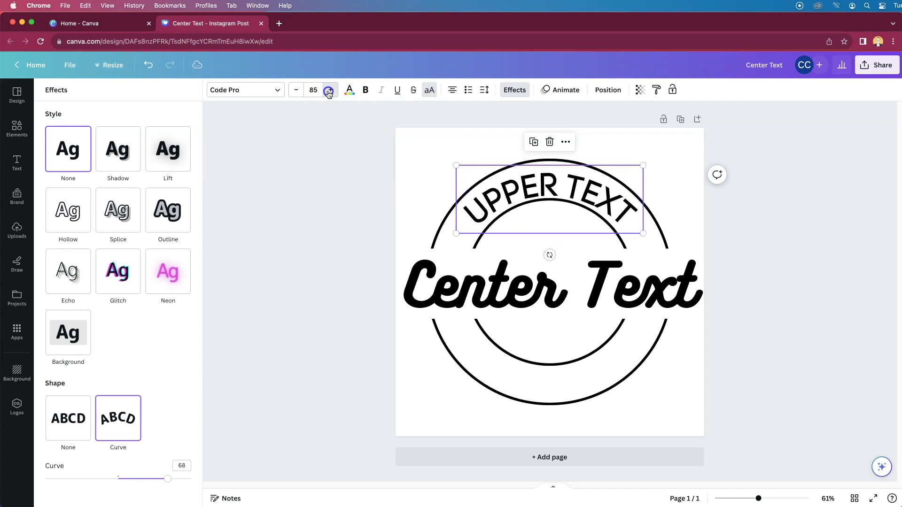
left_click(329, 92)
left_click(329, 91)
- Fine-tune the curve to 74 and align the arched UPPER TEXT with the ring centre
left_click_drag(527, 190, 527, 184)
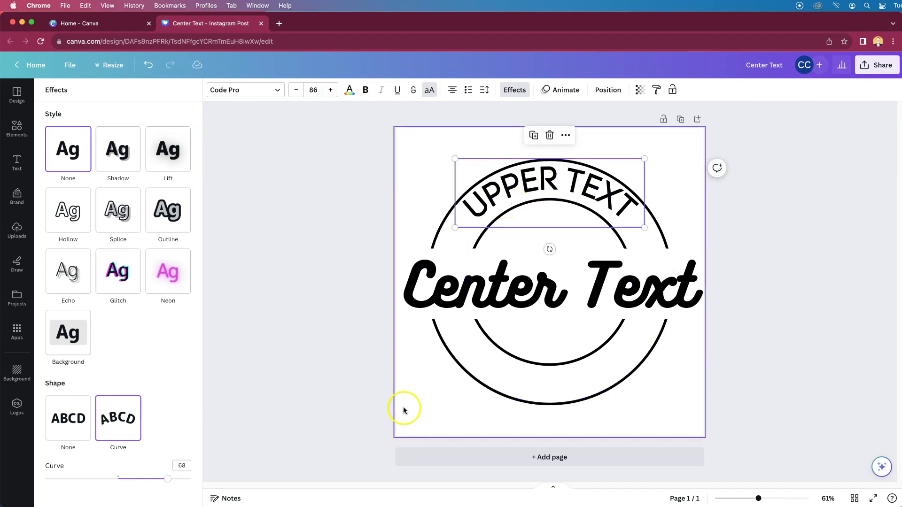
left_click_drag(167, 482, 173, 482)
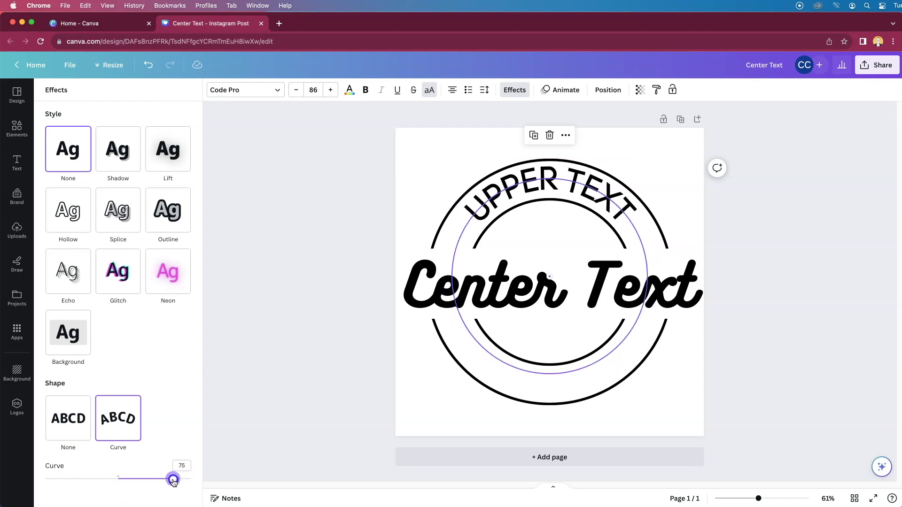
left_click_drag(173, 482, 173, 481)
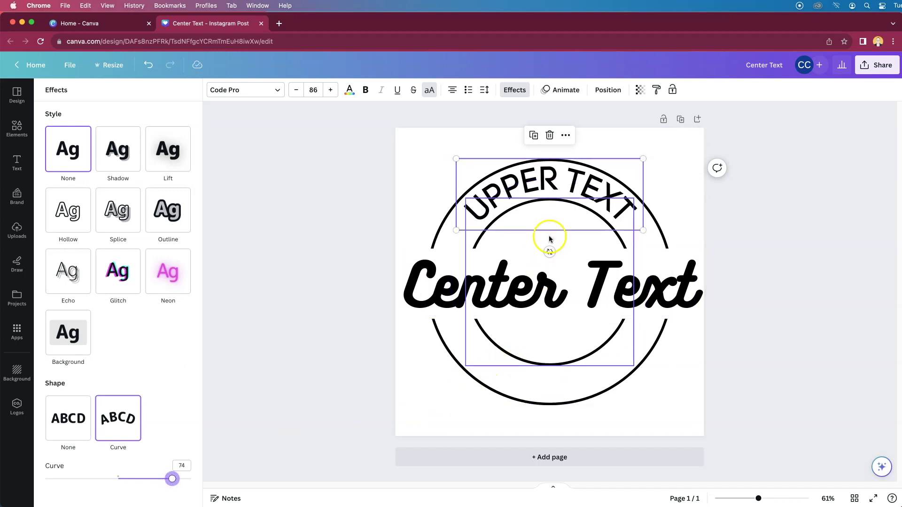
left_click(561, 194)
left_click_drag(561, 194, 560, 195)
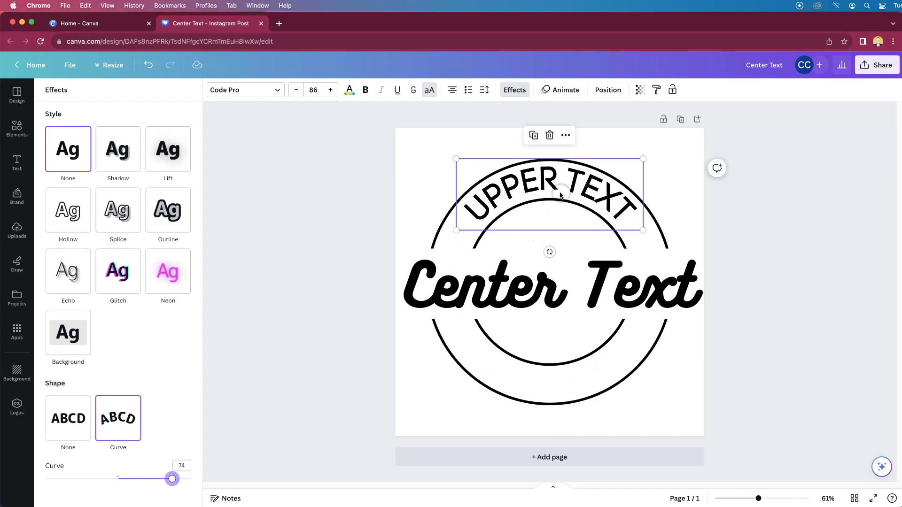
key("Right")
key("Right")
key("Right")
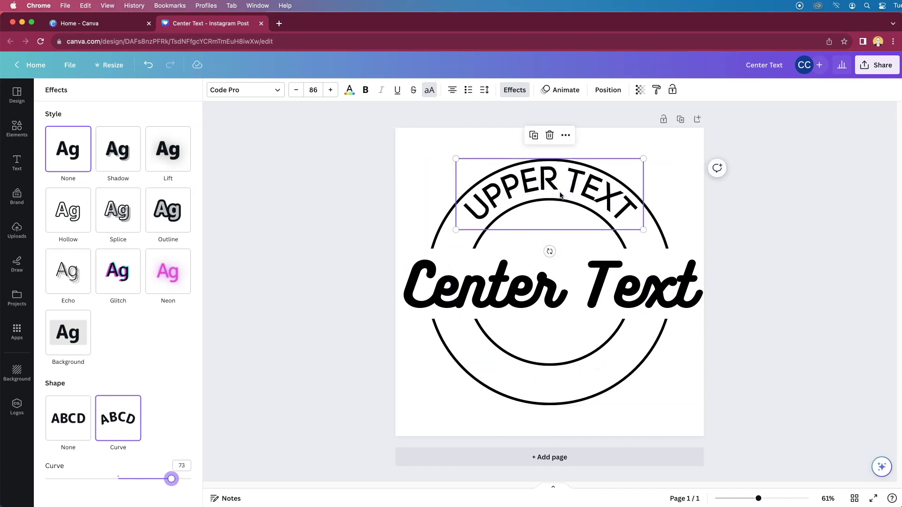
left_click(817, 217)
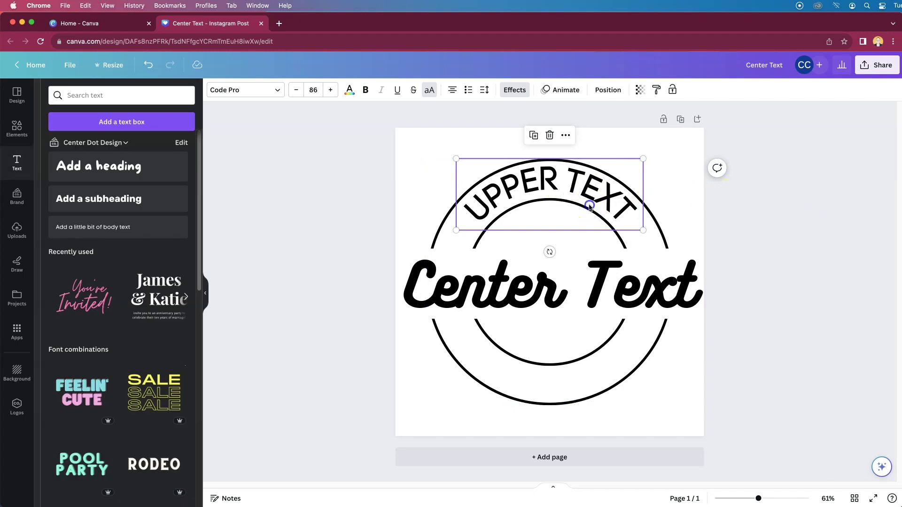
left_click(751, 222)
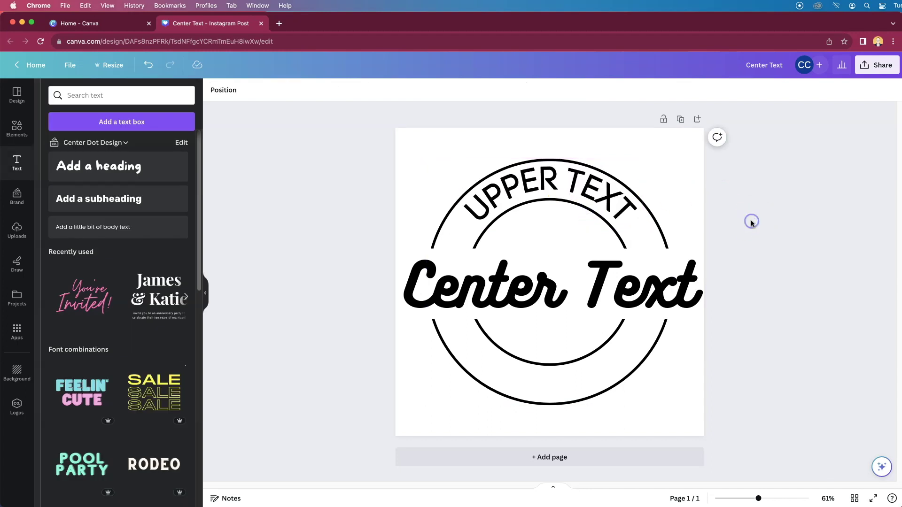
left_click(565, 207)
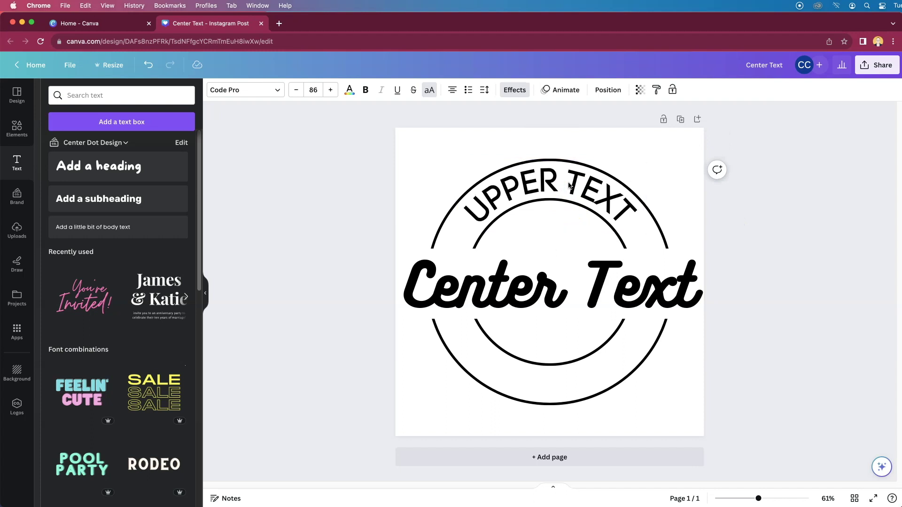
left_click(569, 186)
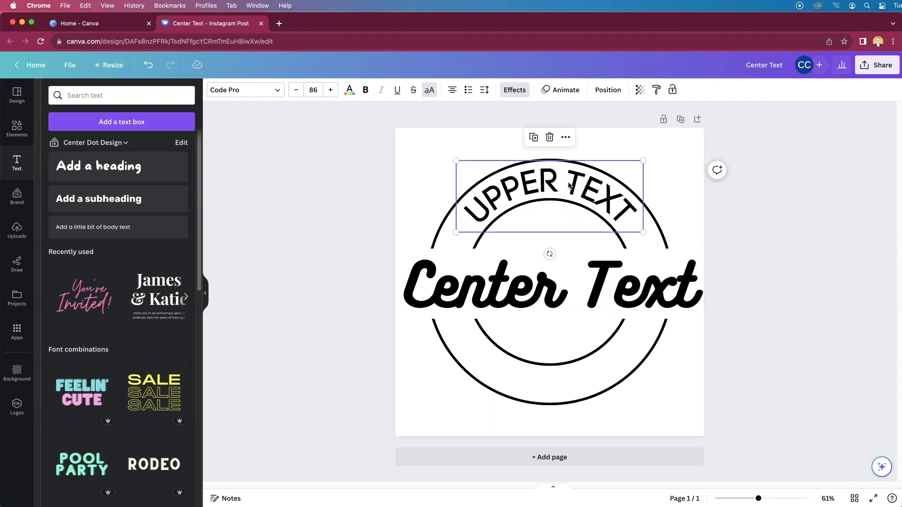
left_click(797, 215)
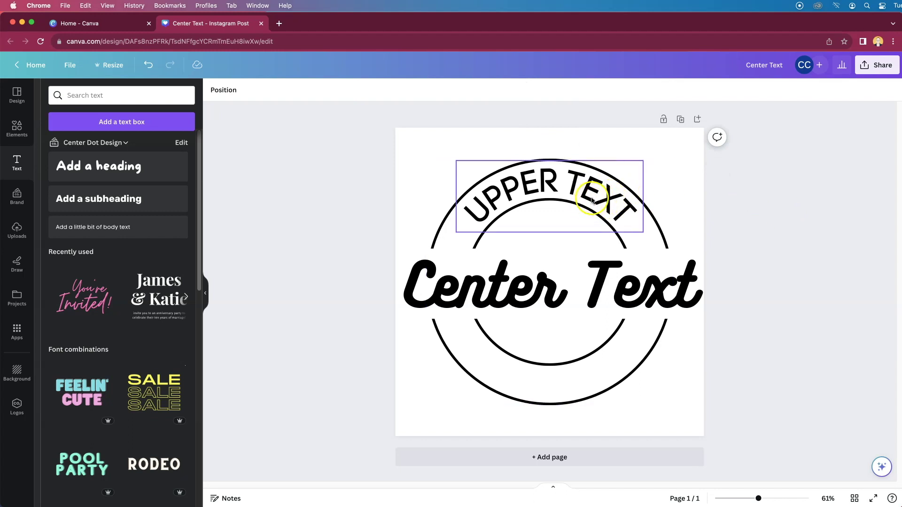
left_click(595, 201)
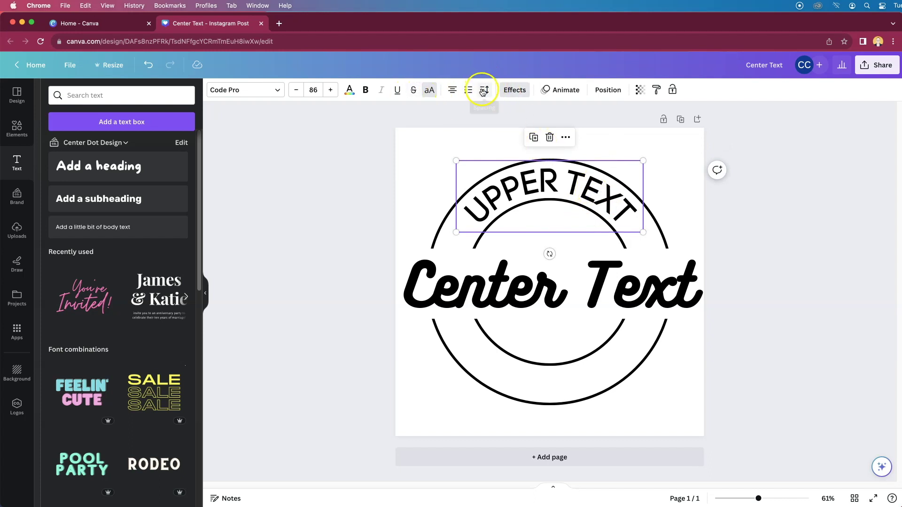
- Widen the UPPER TEXT letter spacing, then reduce it to 63
left_click(485, 90)
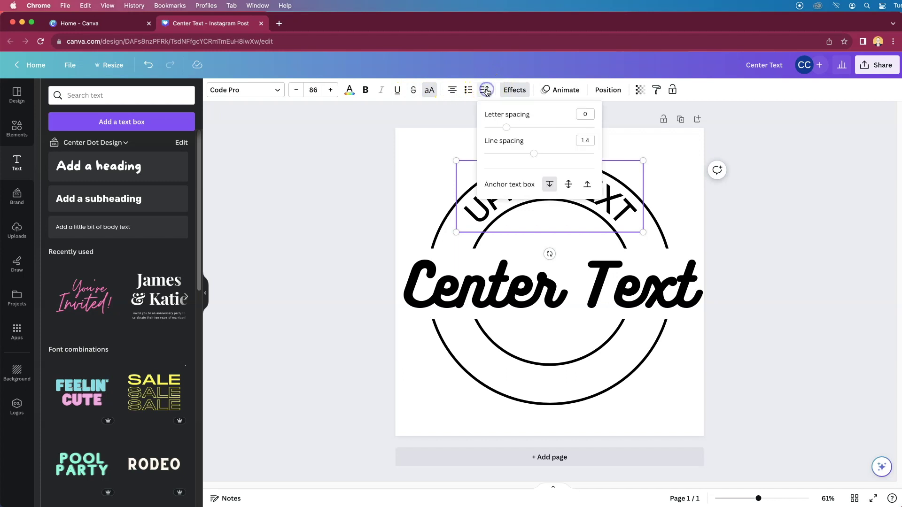
left_click_drag(506, 127, 517, 131)
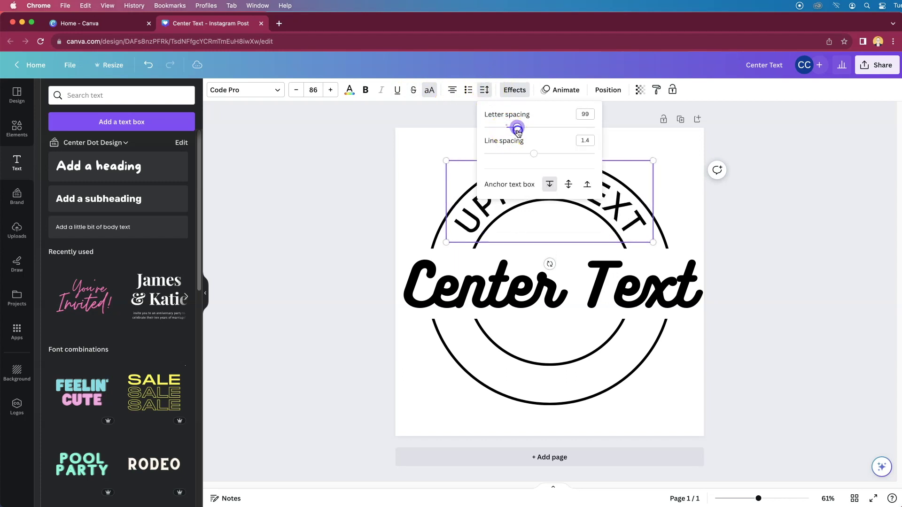
left_click(741, 164)
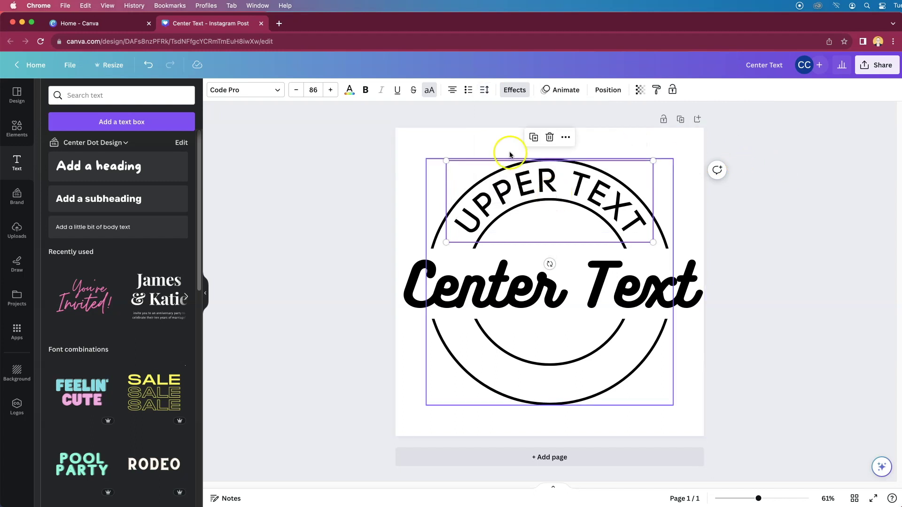
left_click(485, 90)
left_click_drag(517, 127, 513, 126)
left_click(727, 193)
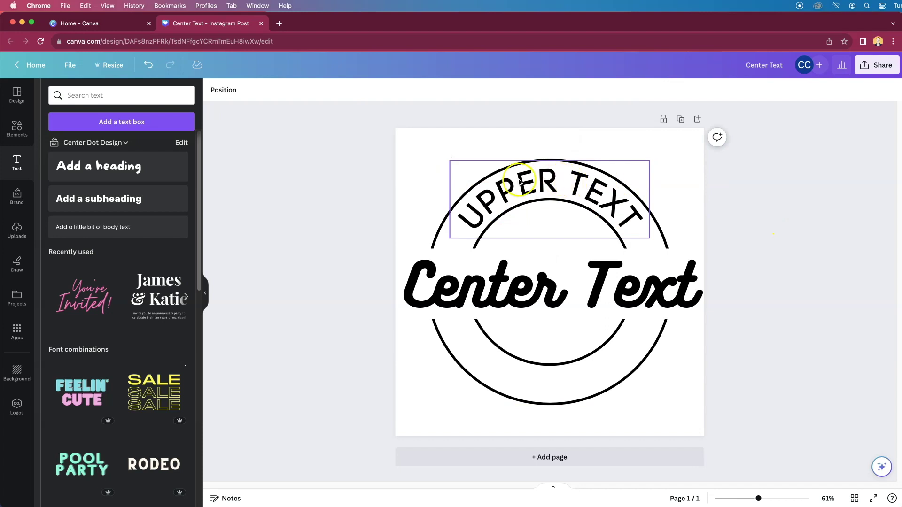
- Select the UPPER TEXT letters and tighten their letter spacing to 40
left_click(483, 208)
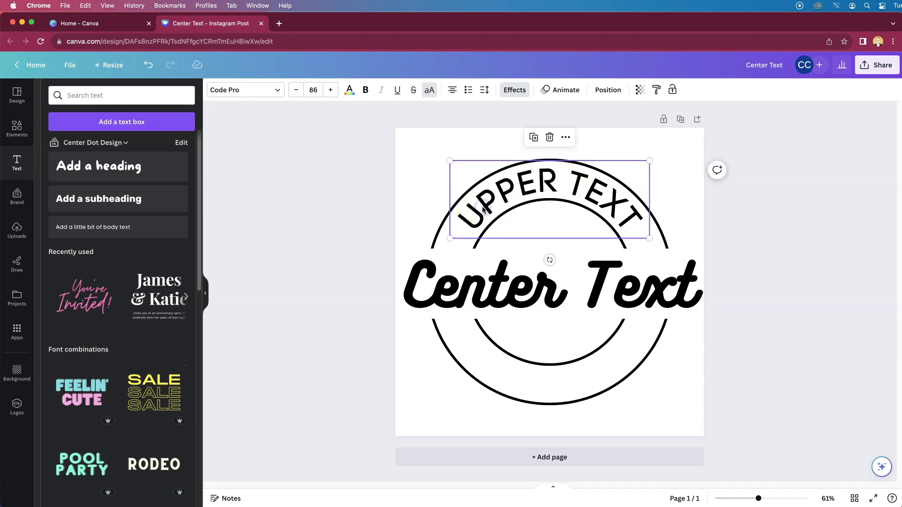
left_click(482, 209)
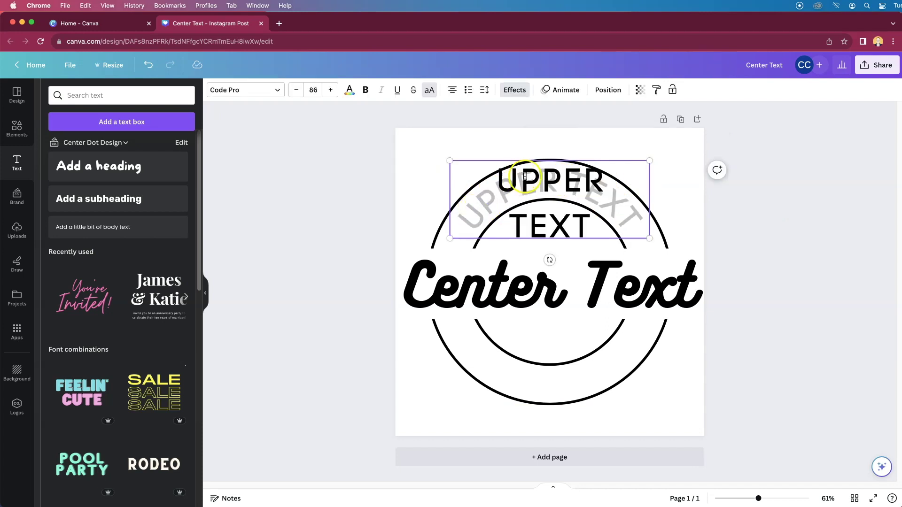
left_click_drag(494, 181, 528, 184)
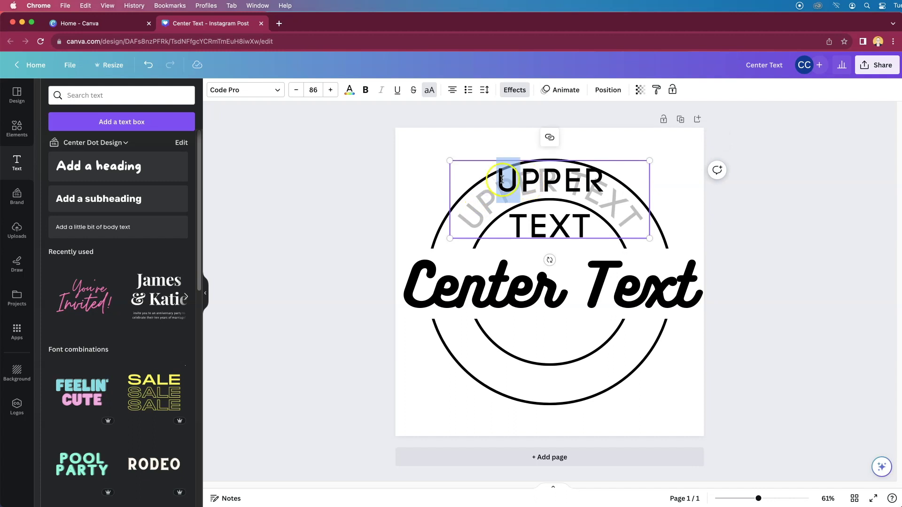
left_click(484, 89)
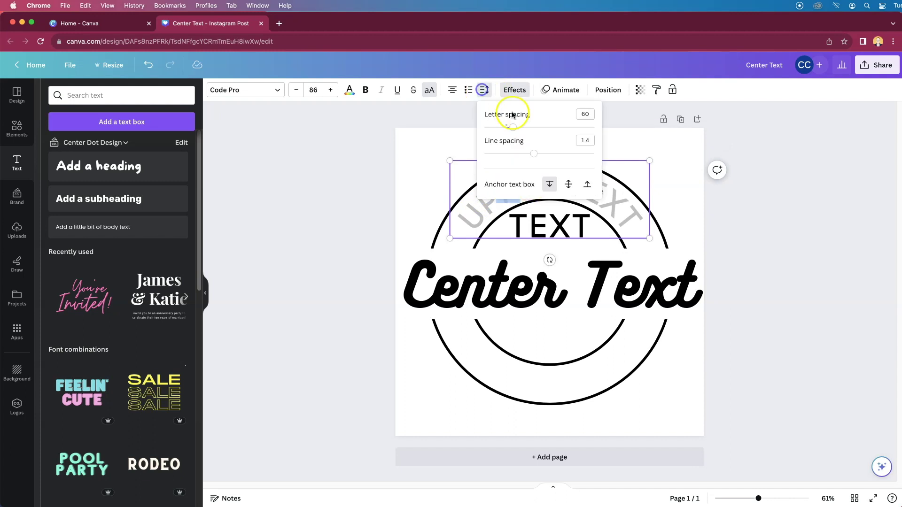
left_click_drag(512, 129, 511, 128)
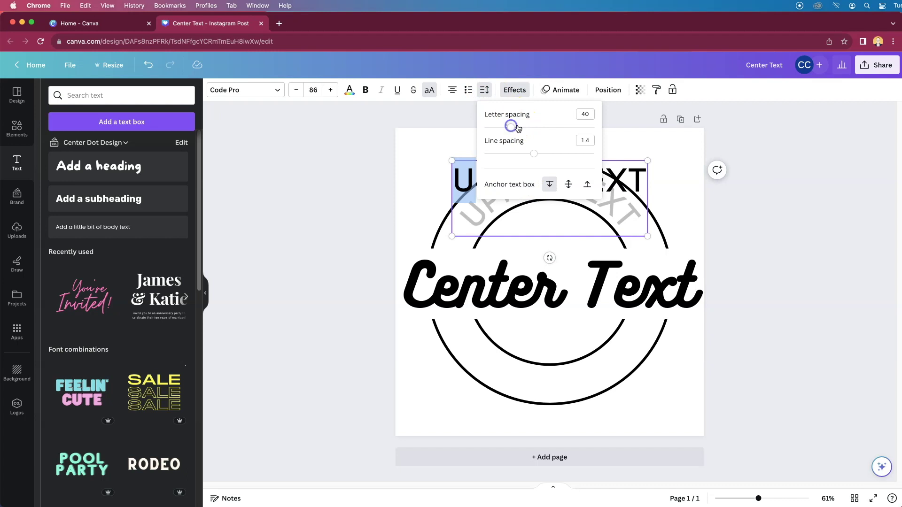
left_click(781, 201)
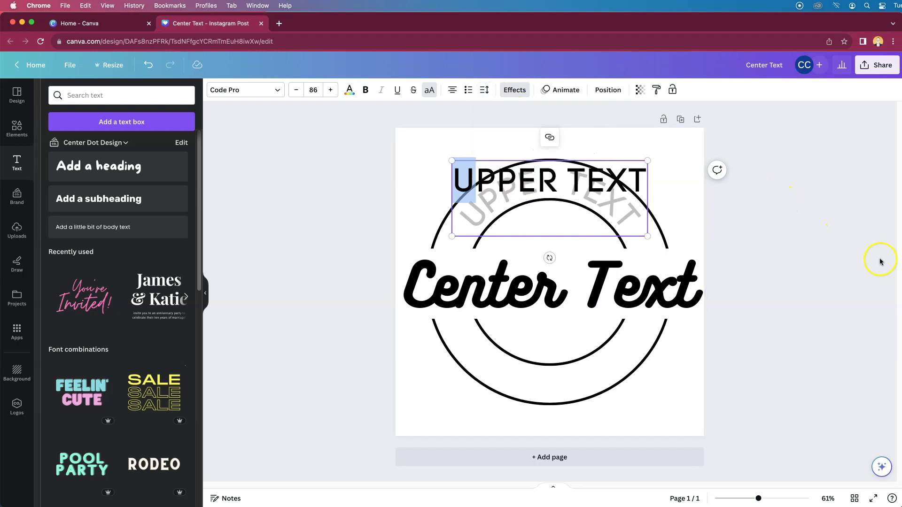
left_click(511, 183)
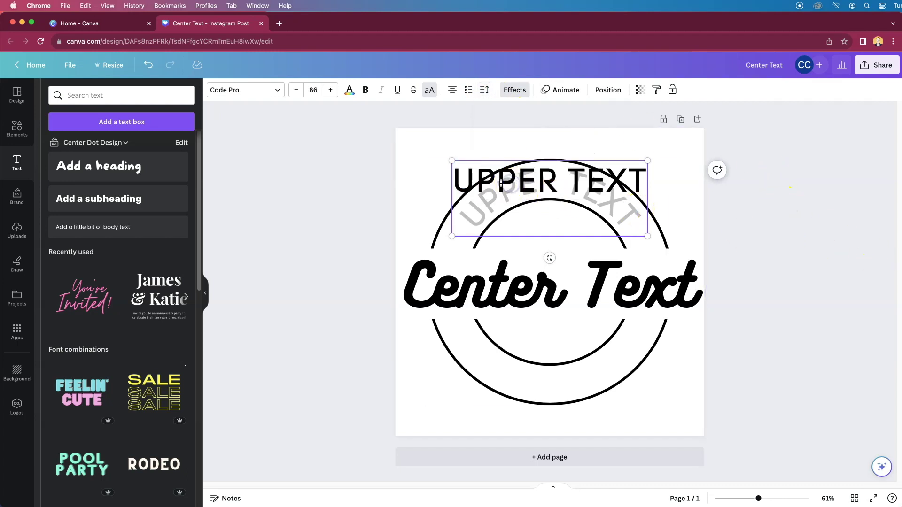
left_click(770, 223)
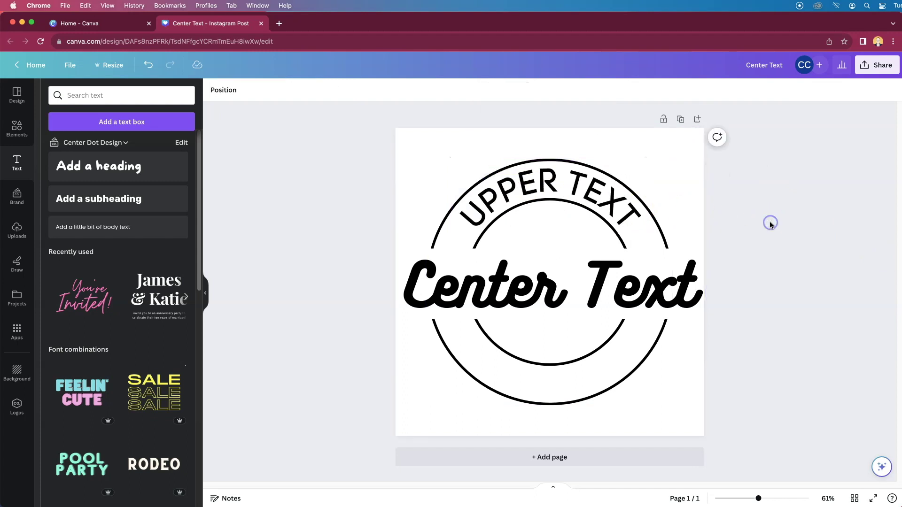
- Duplicate UPPER TEXT, move the copy to the bottom of the ring and retype it as LOWER TEXT
left_click(612, 185)
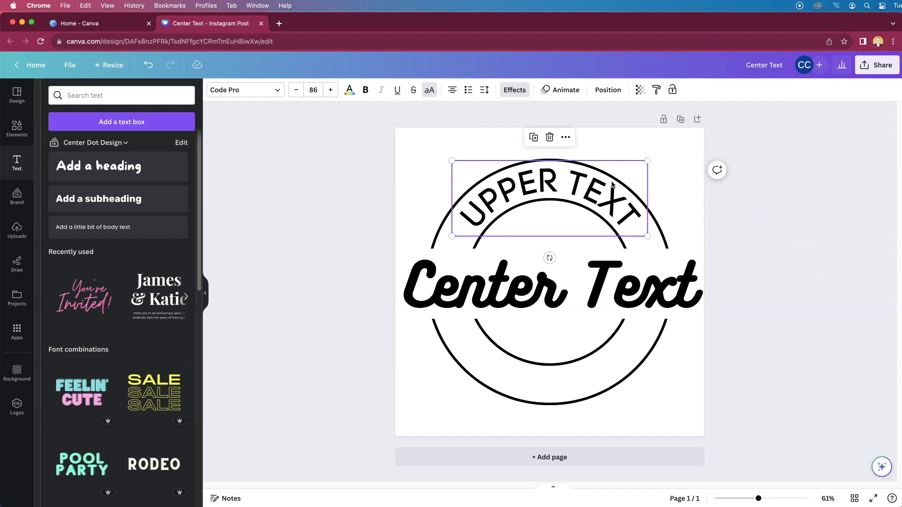
key("super+d")
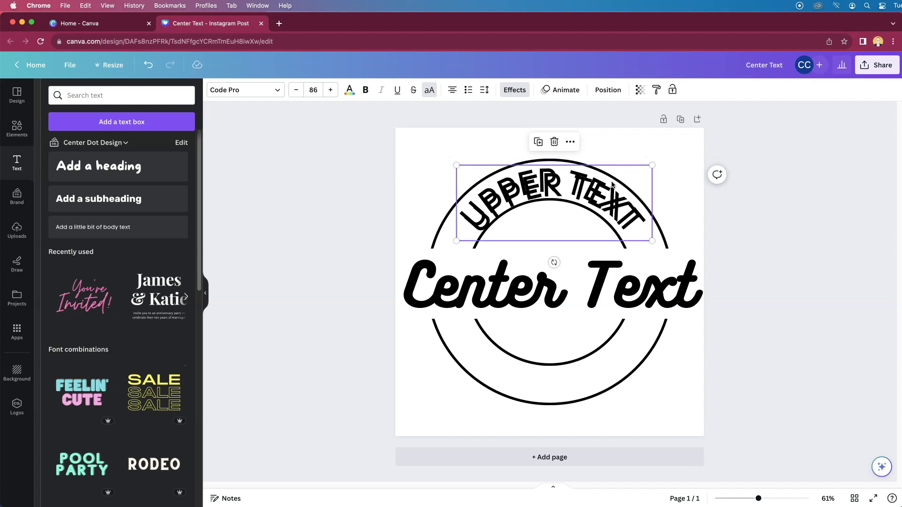
left_click_drag(561, 182, 557, 365)
double_click(502, 382)
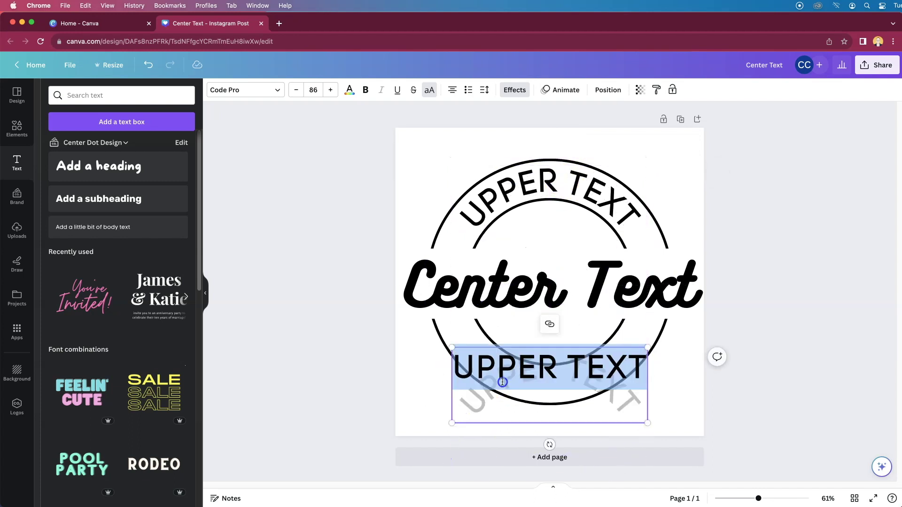
key("Left")
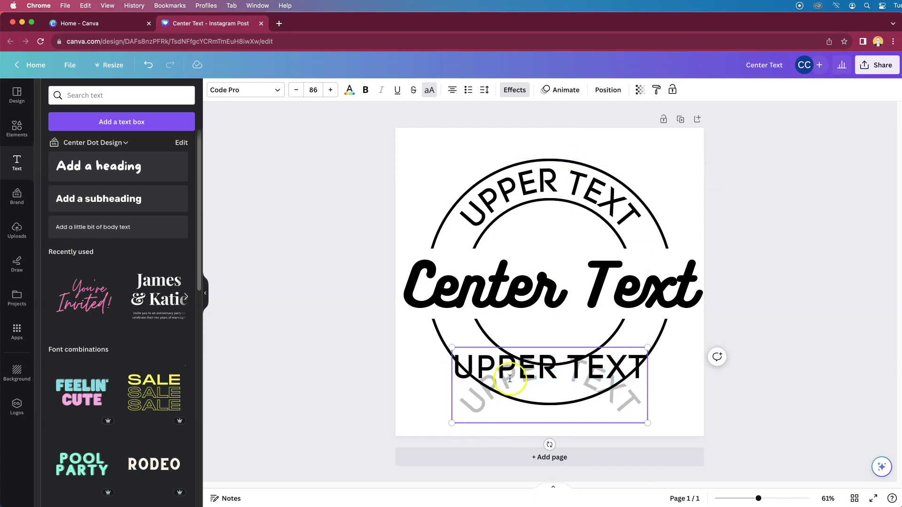
left_click_drag(559, 369, 647, 371)
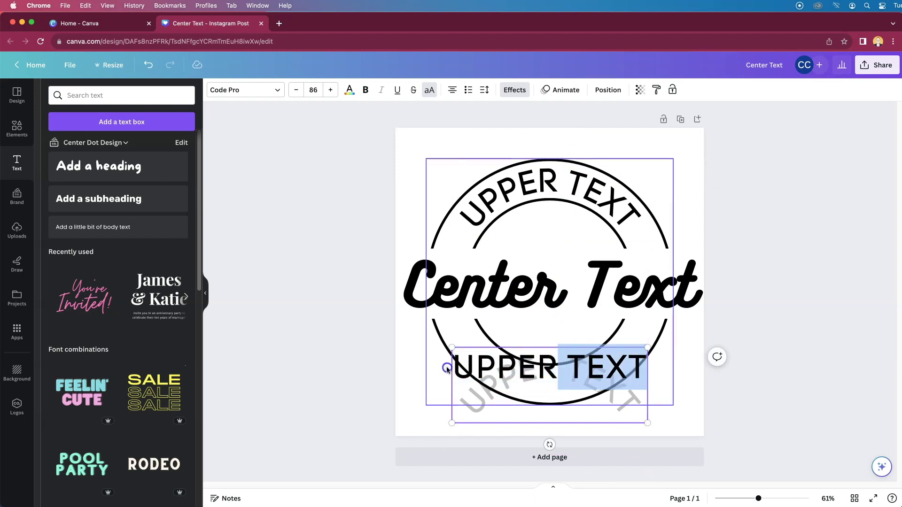
left_click(448, 368, "shift")
type("LOWER")
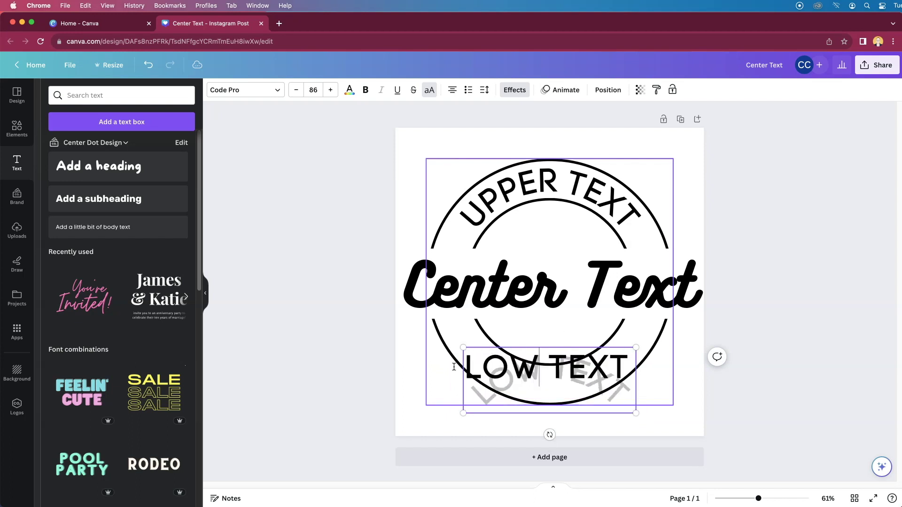
left_click(736, 384)
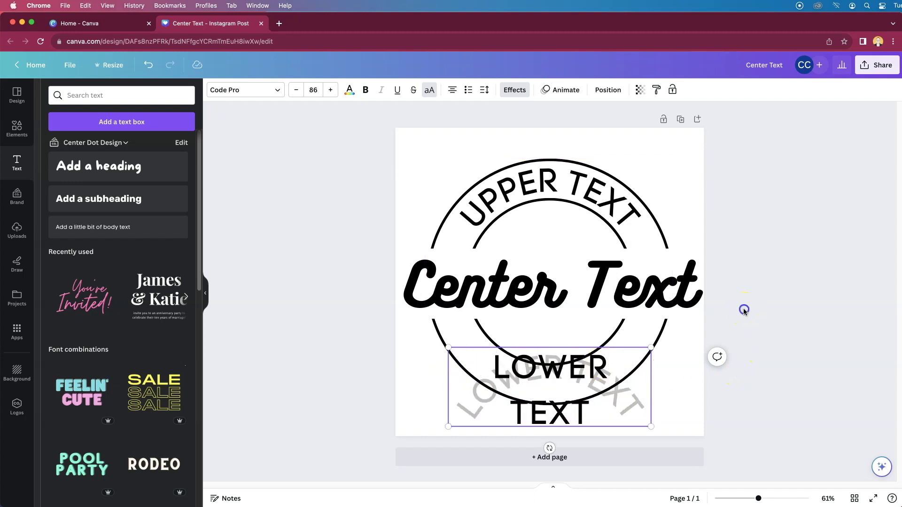
- Flip the LOWER TEXT curve to -74 and nudge it up to hug the ring's bottom
left_click(601, 372)
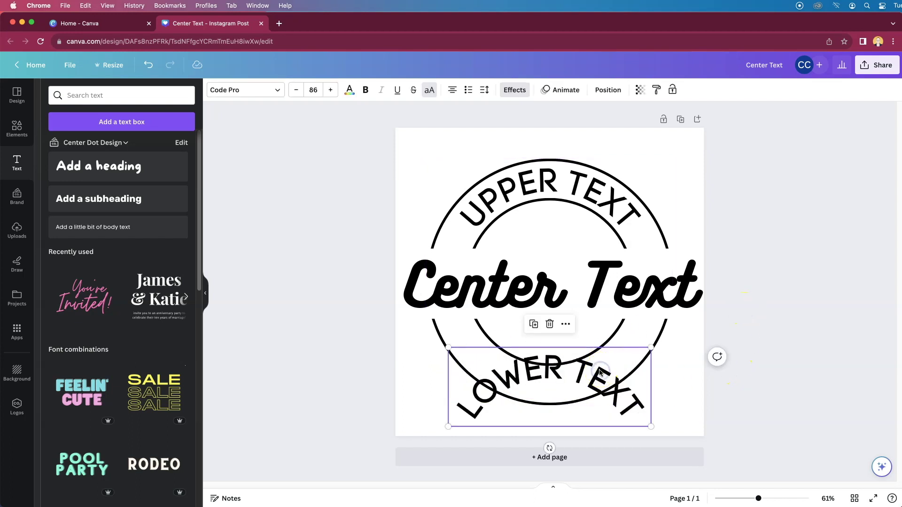
left_click(512, 92)
left_click(174, 470)
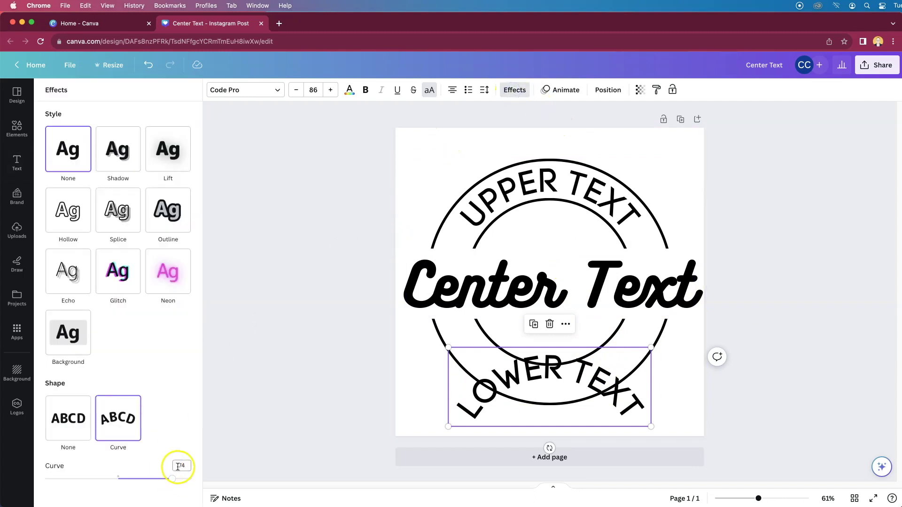
left_click(178, 466)
type("-")
left_click(175, 430)
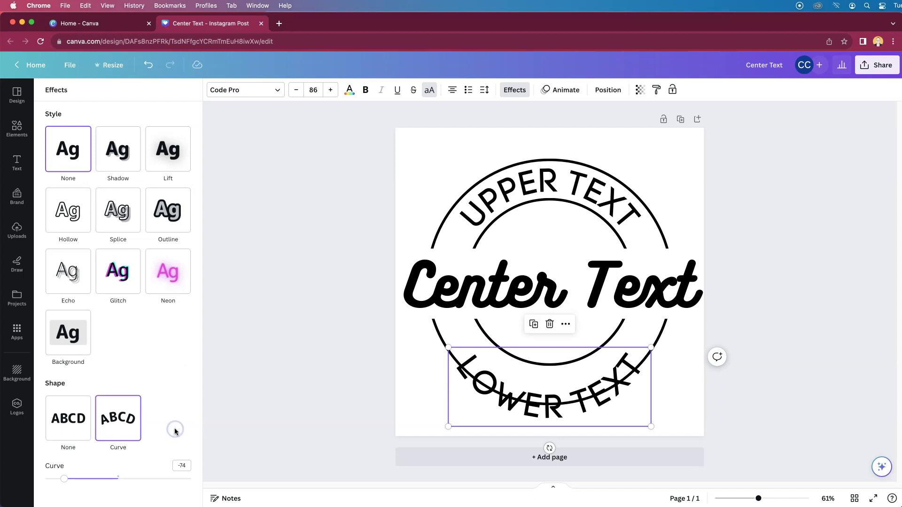
left_click_drag(570, 397, 566, 375)
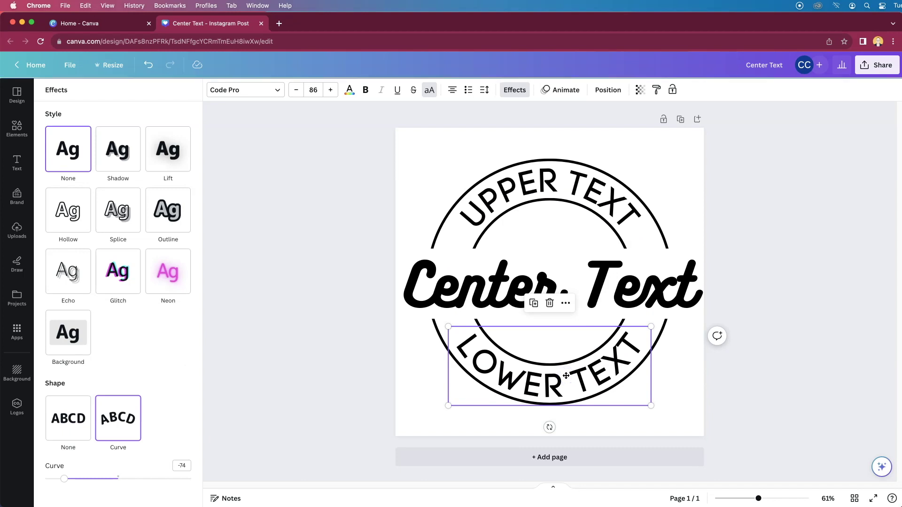
left_click(749, 395)
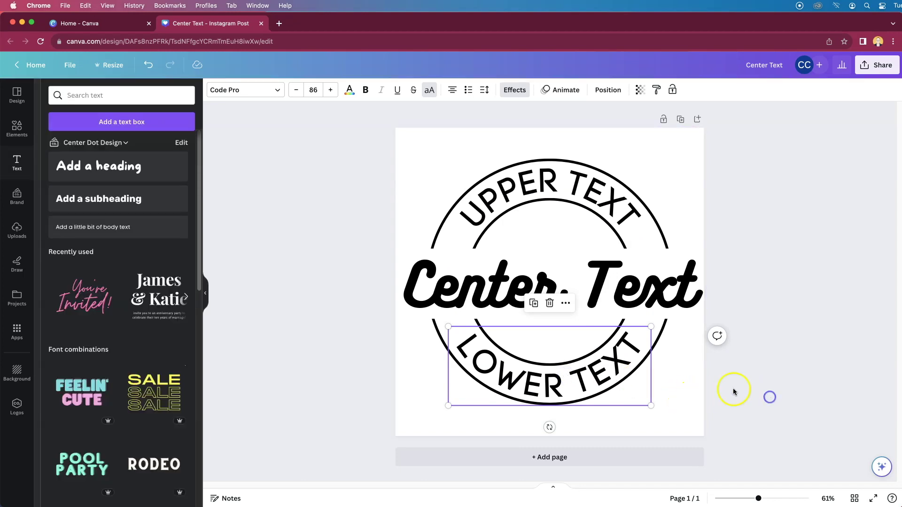
left_click(638, 363)
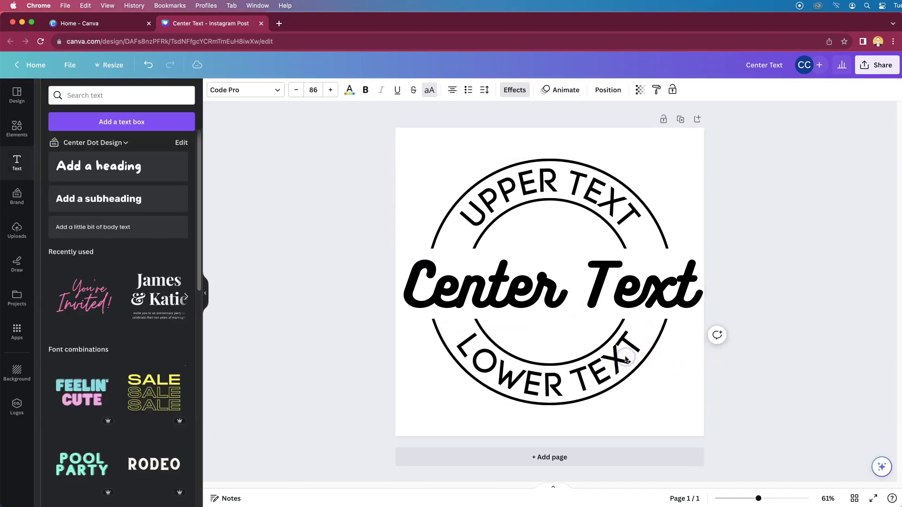
- Download the badge as a 1080 × 1080 PNG, 'Center Text.png', with transparency and compression unticked
left_click(768, 374)
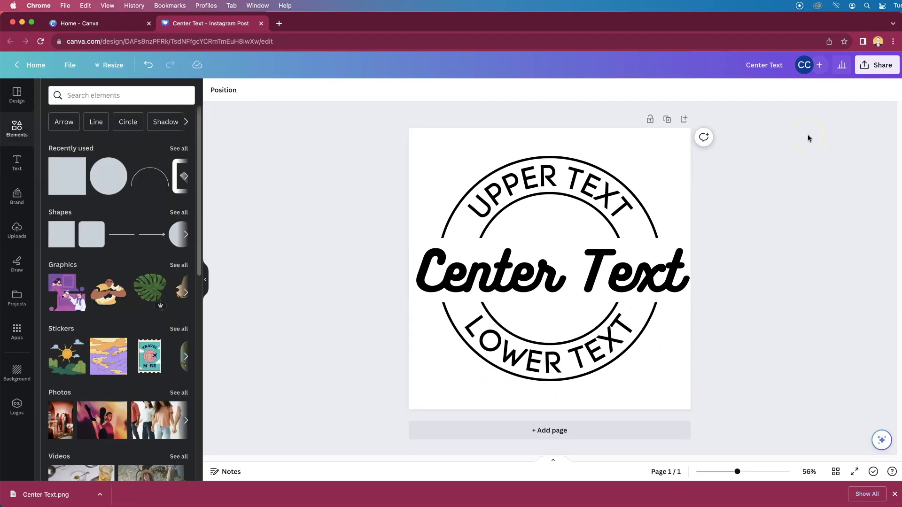
left_click(875, 65)
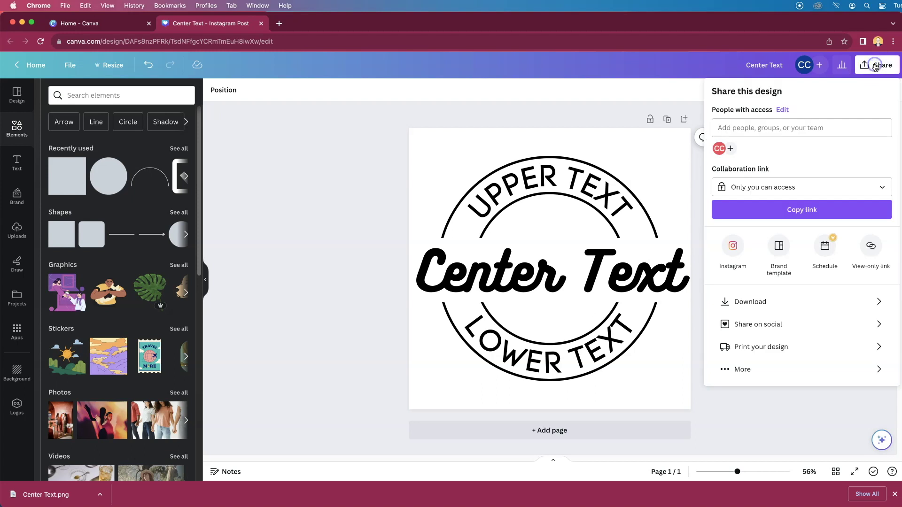
left_click(740, 301)
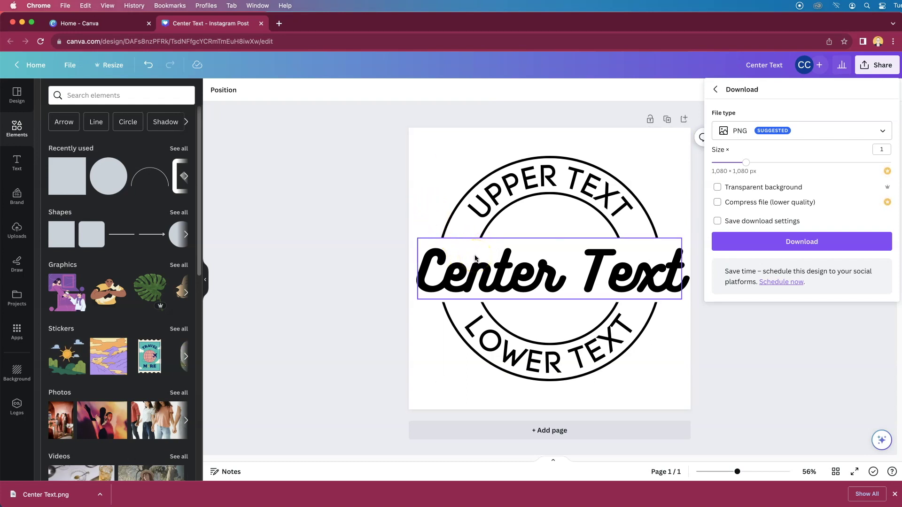
left_click(802, 131)
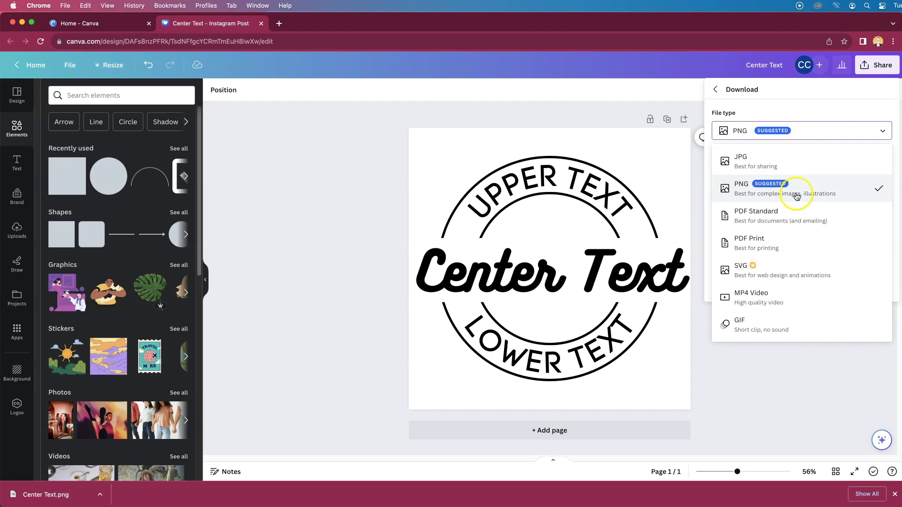
left_click(822, 129)
left_click(825, 113)
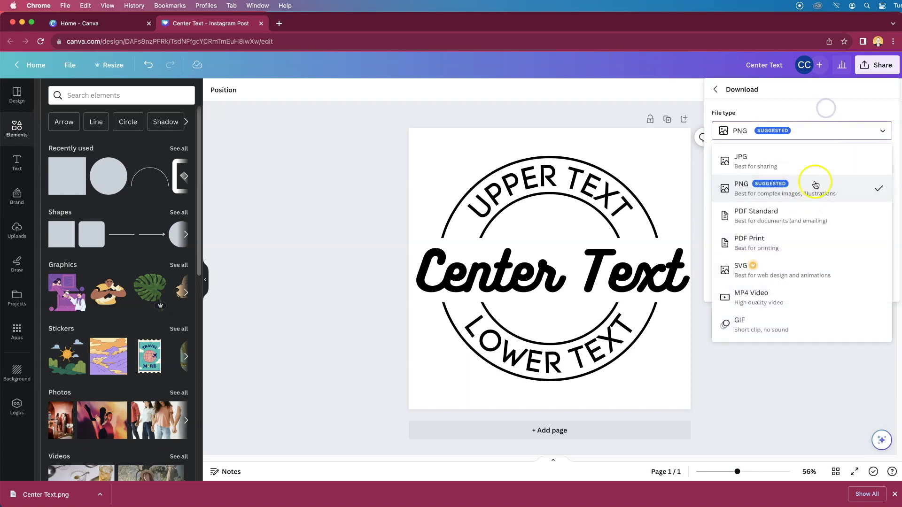
left_click(835, 97)
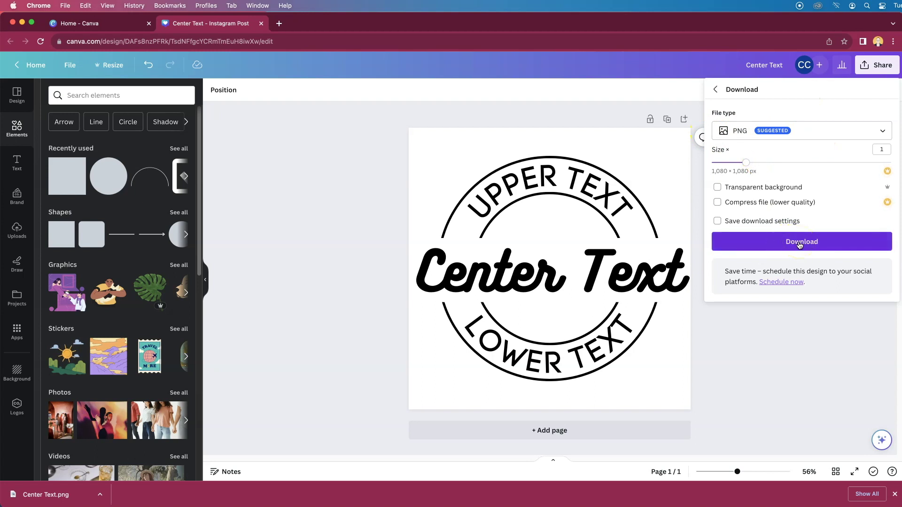
left_click(782, 189)
left_click(781, 201)
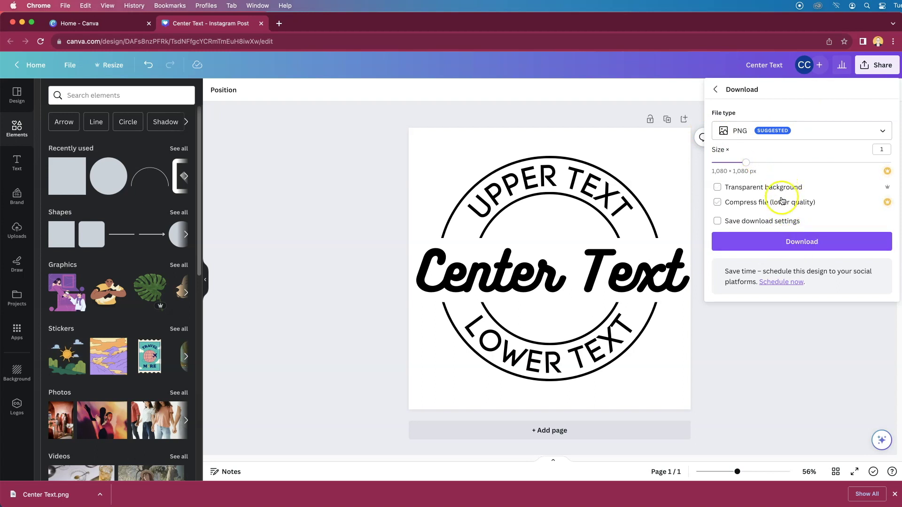
left_click(787, 241)
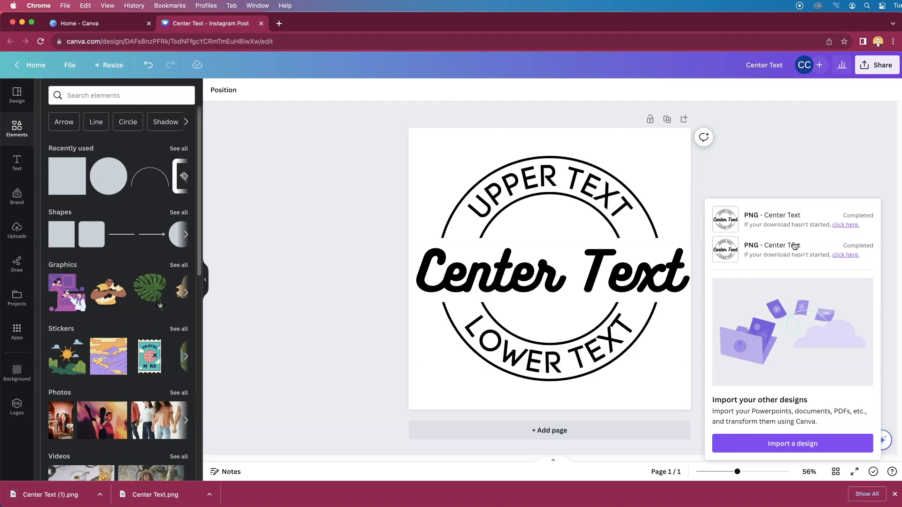
left_click(795, 169)
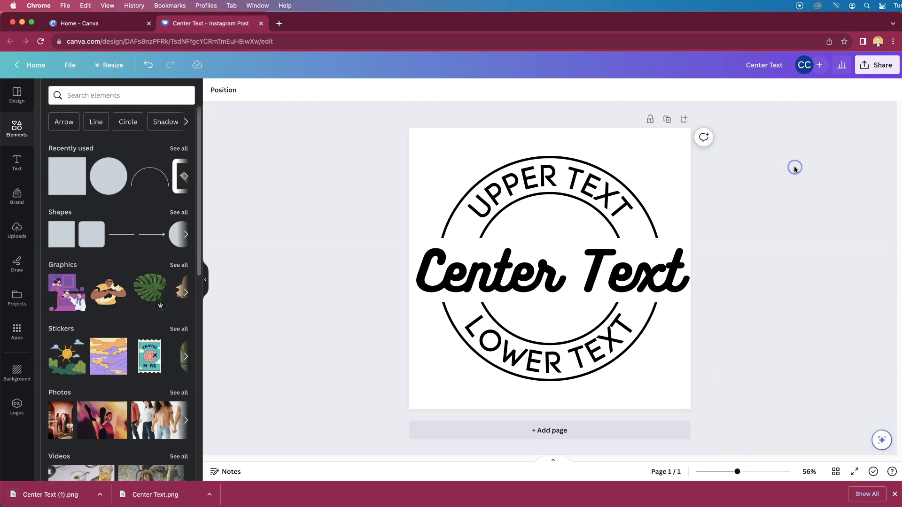
- Select the badge image on teal page 2 and apply BG Remover to strip its white background
left_click(635, 145)
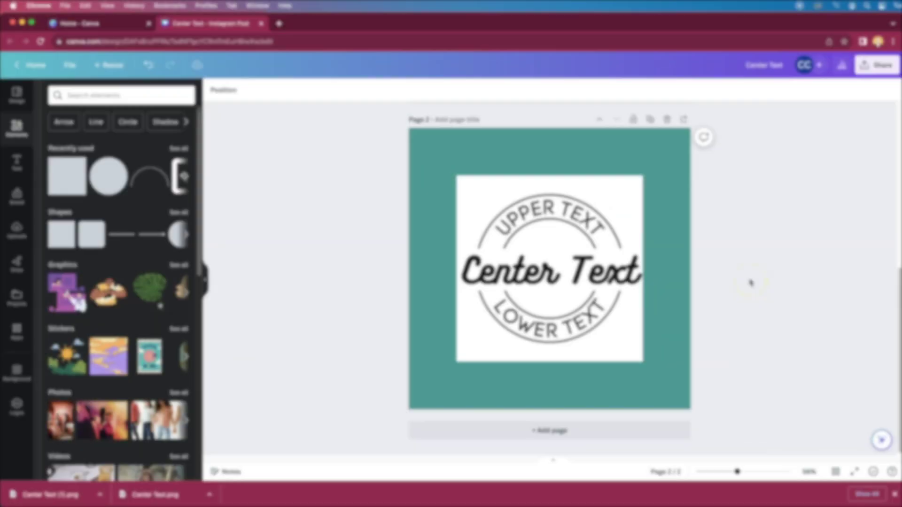
left_click(604, 266)
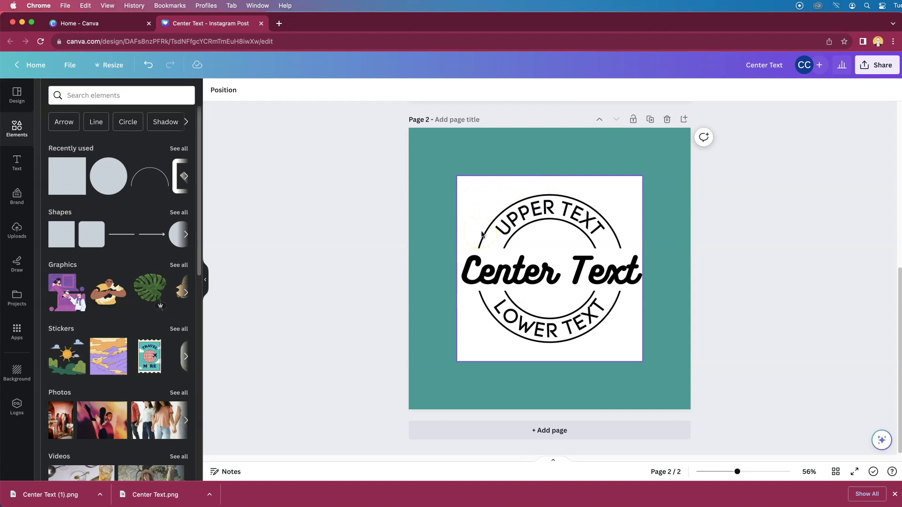
left_click(464, 193)
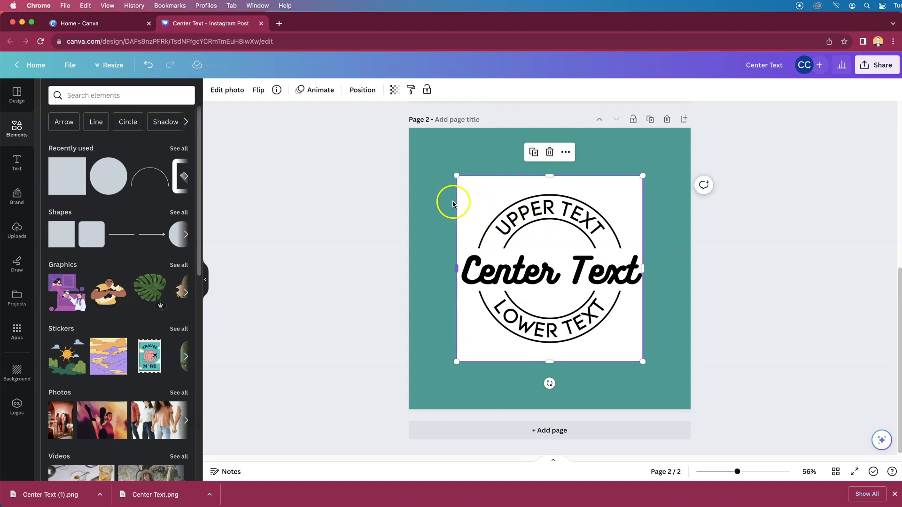
left_click(225, 91)
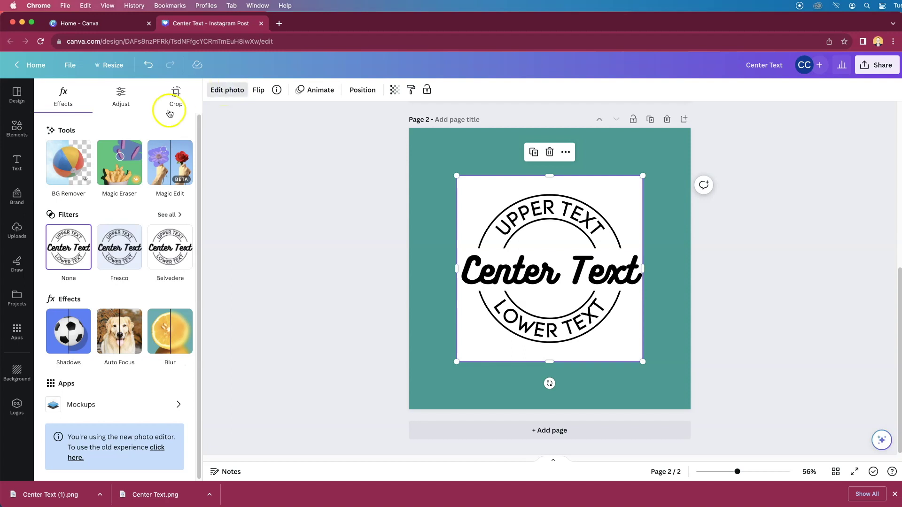
left_click(67, 168)
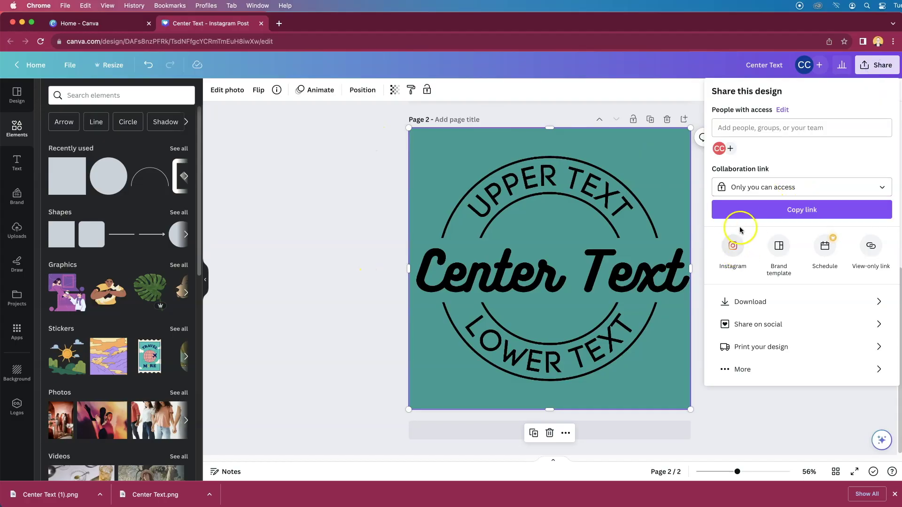
- Look at the Download panel's Transparent background option, then close it without downloading
left_click(739, 303)
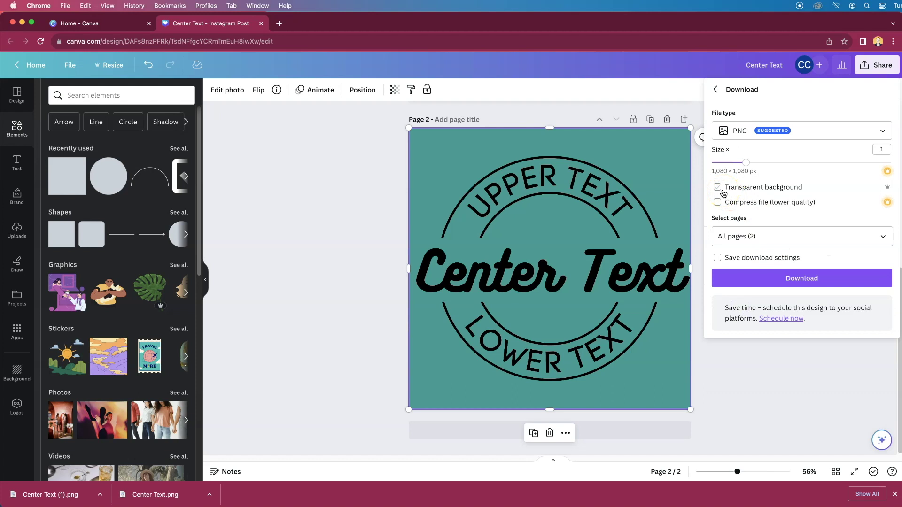
left_click(586, 217)
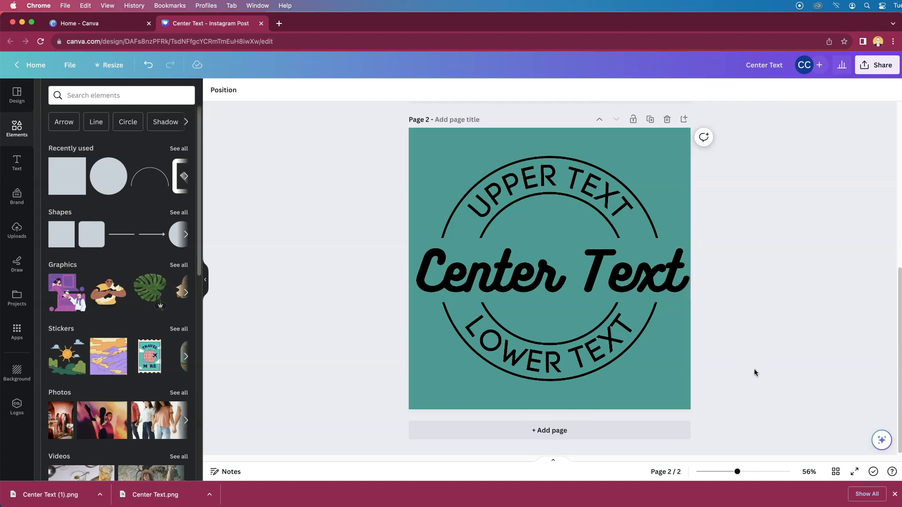